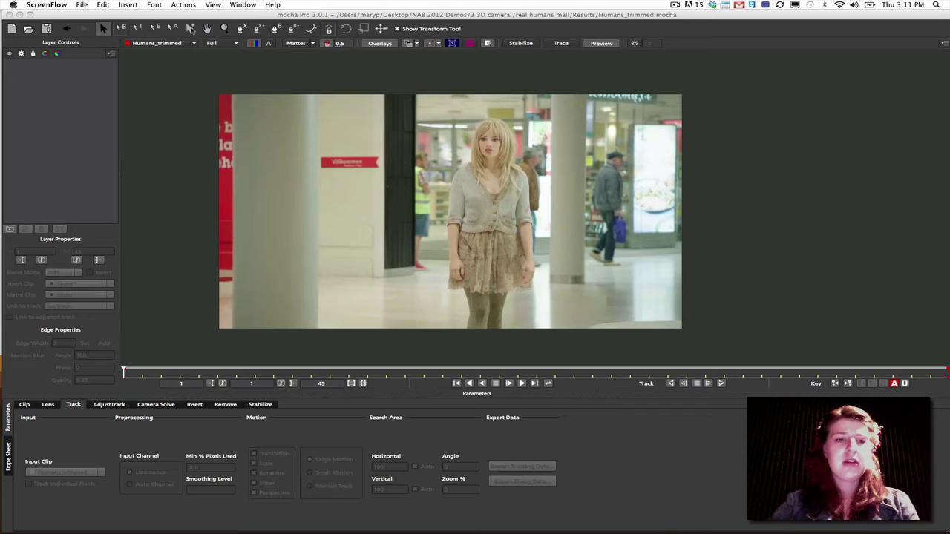
Step: Draw a closed four-point X-spline around the dark vertical panel beside the white wall, extending slightly above the frame
click(242, 30)
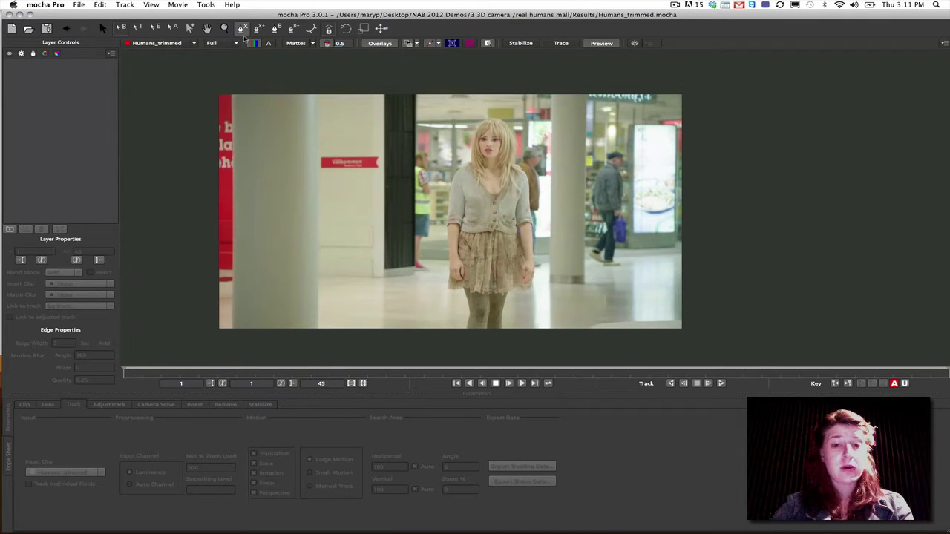
click(378, 86)
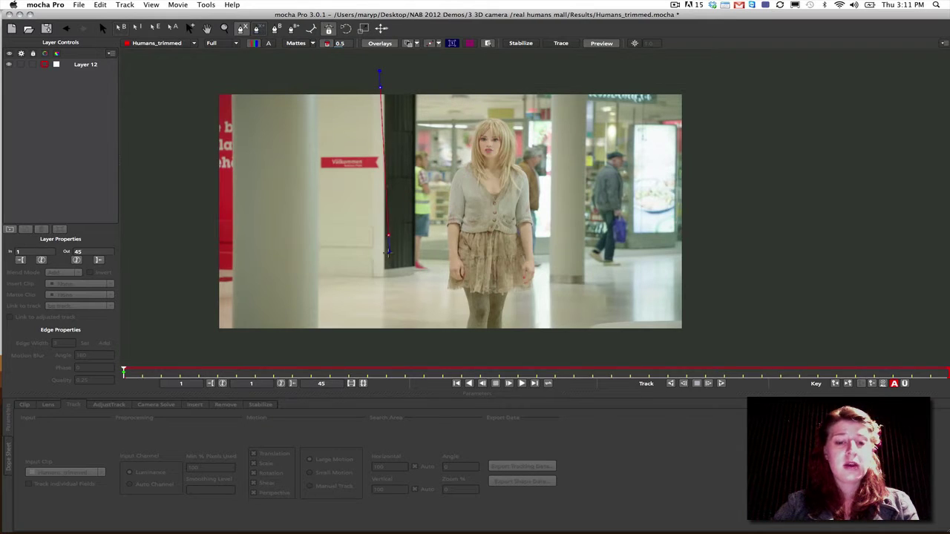
click(382, 280)
click(418, 273)
click(416, 86)
right_click(375, 81)
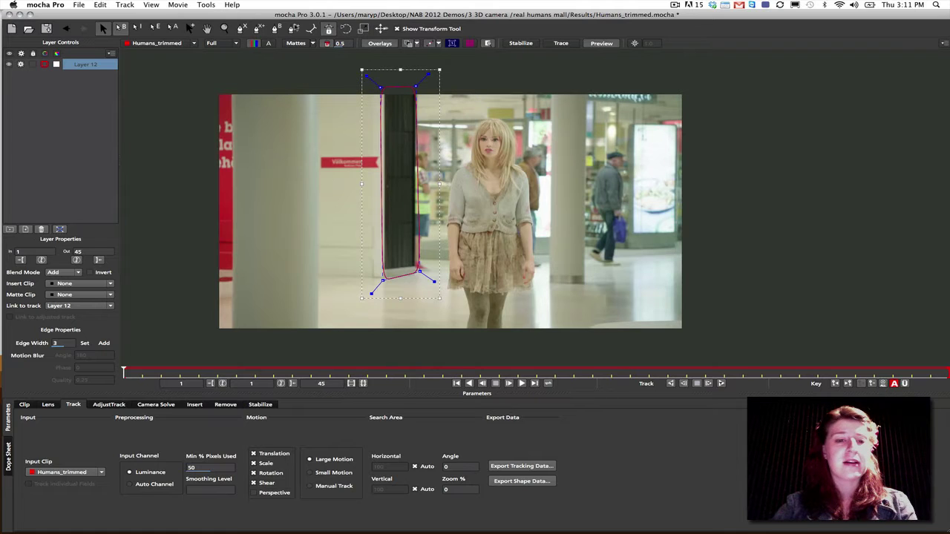
Step: Add a second four-point X-spline to the same layer around the overhead shop sign, adjusting its lower edge slightly downward
click(242, 29)
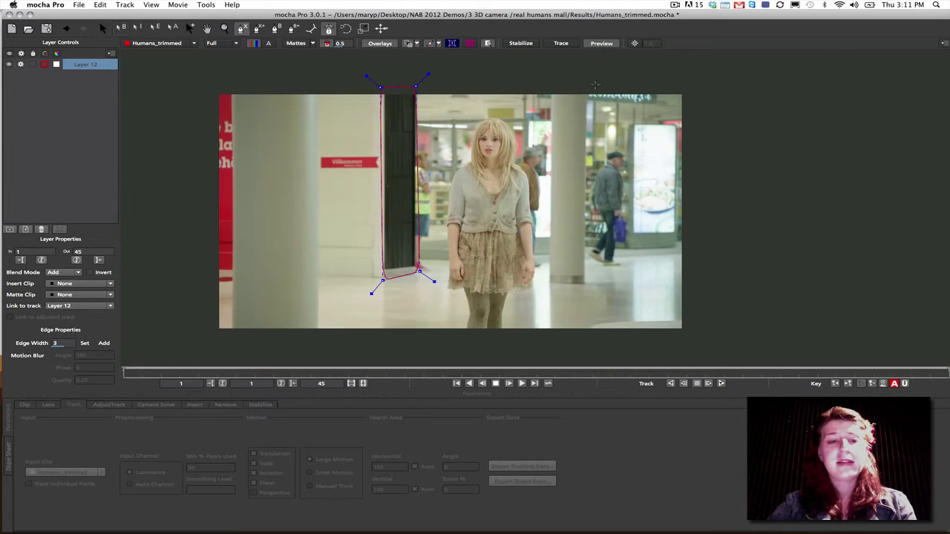
click(259, 29)
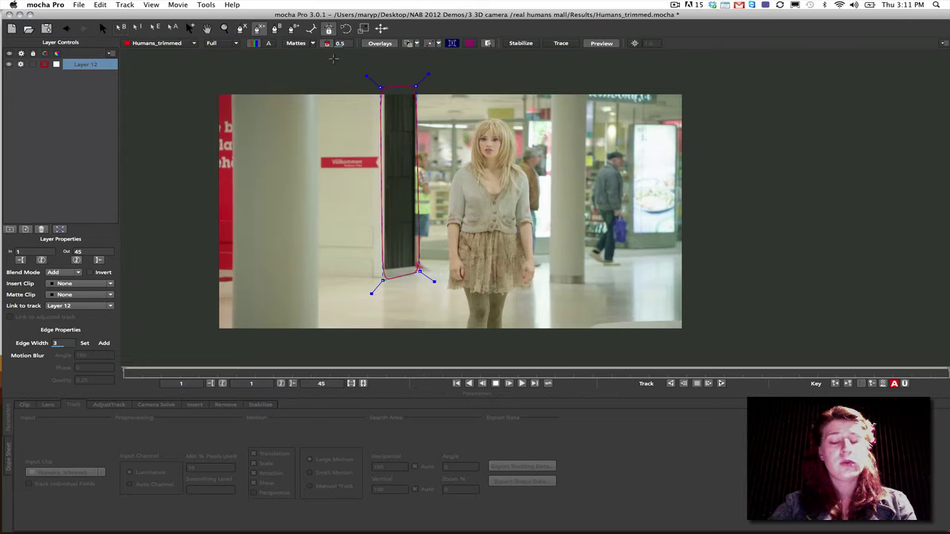
click(591, 91)
click(596, 109)
click(666, 109)
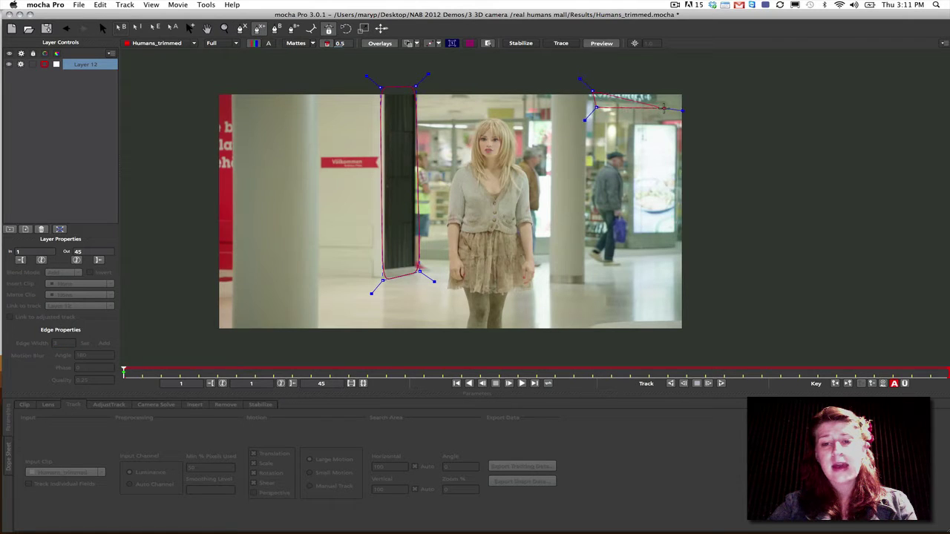
right_click(577, 85)
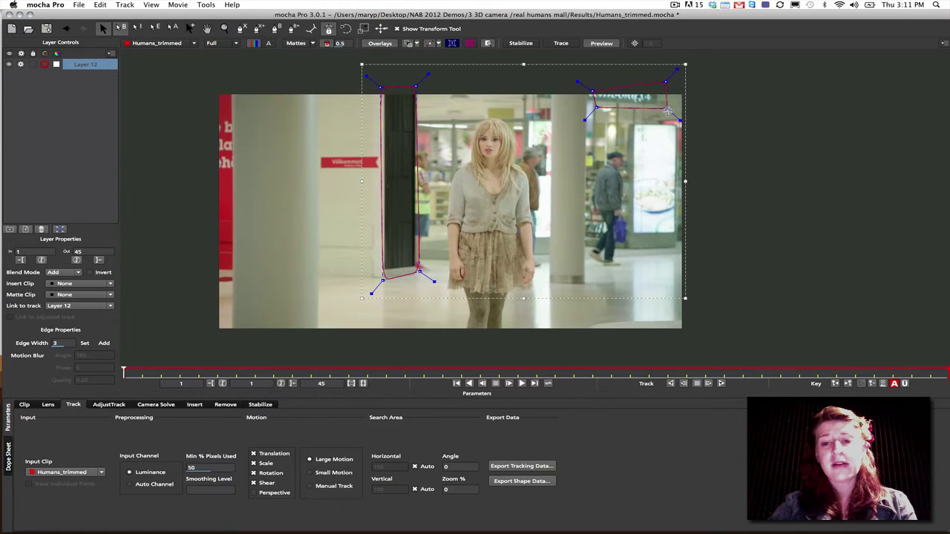
drag(668, 112, 668, 115)
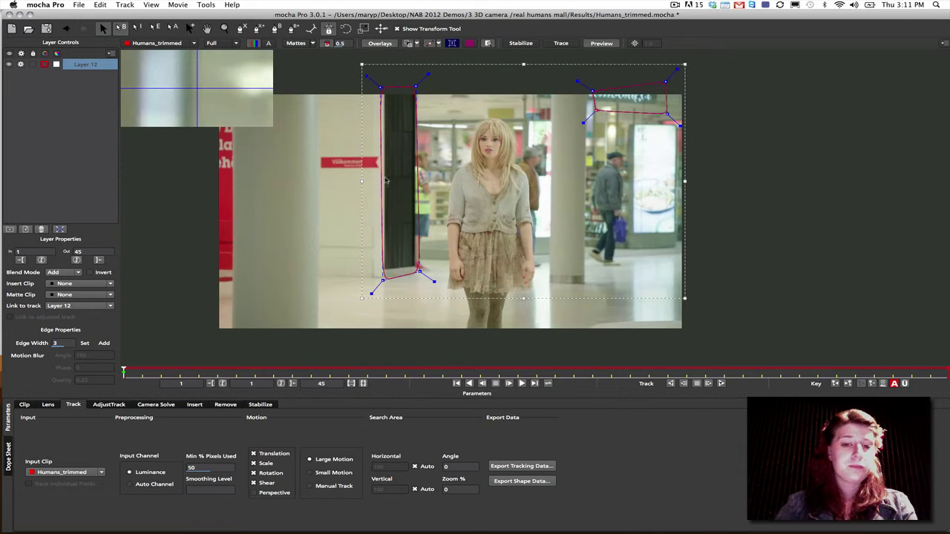
Step: Track the layer forward through the clip with Perspective motion enabled and Min % Pixels Used set to 100
click(489, 43)
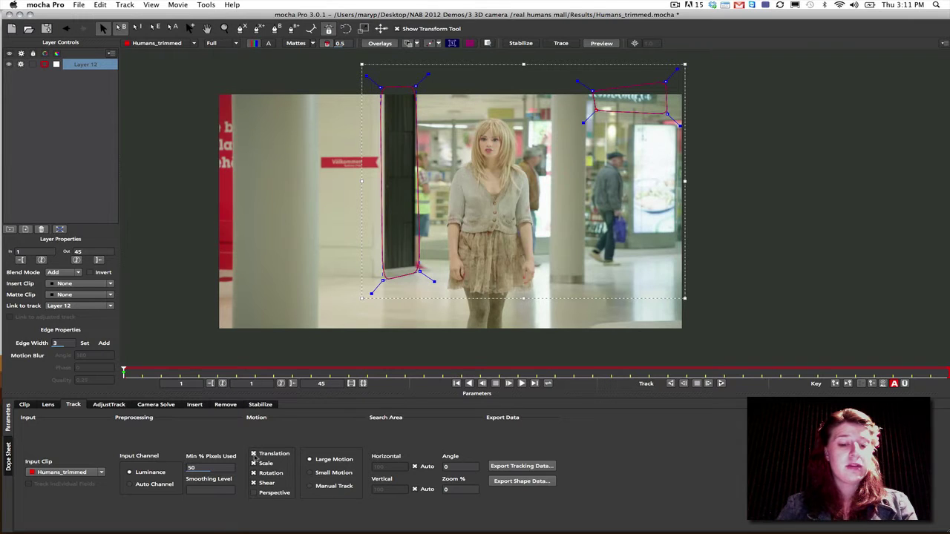
click(253, 493)
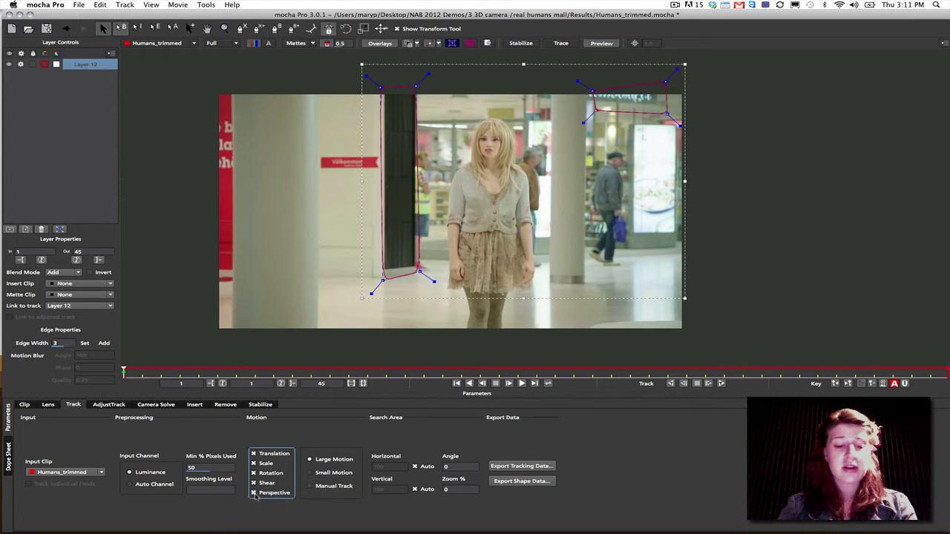
double_click(213, 468)
text(100)
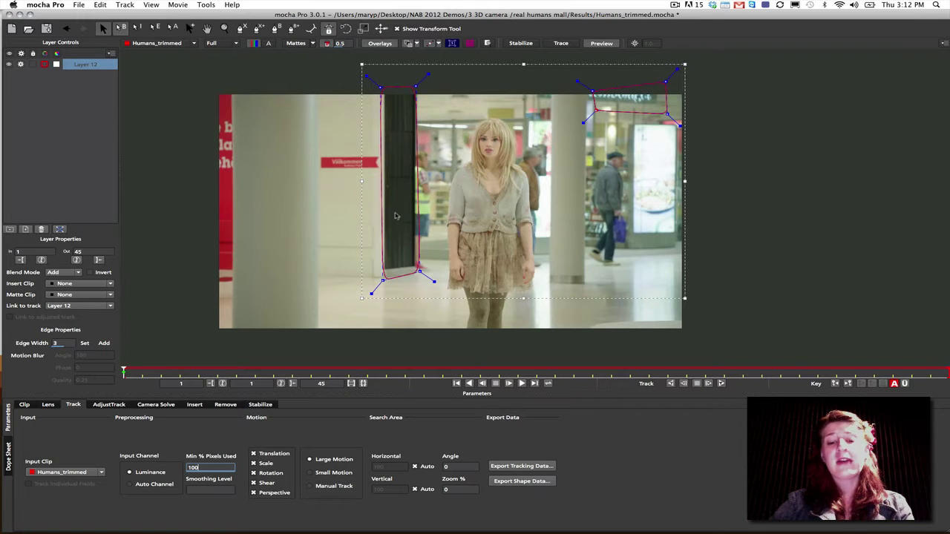
click(721, 384)
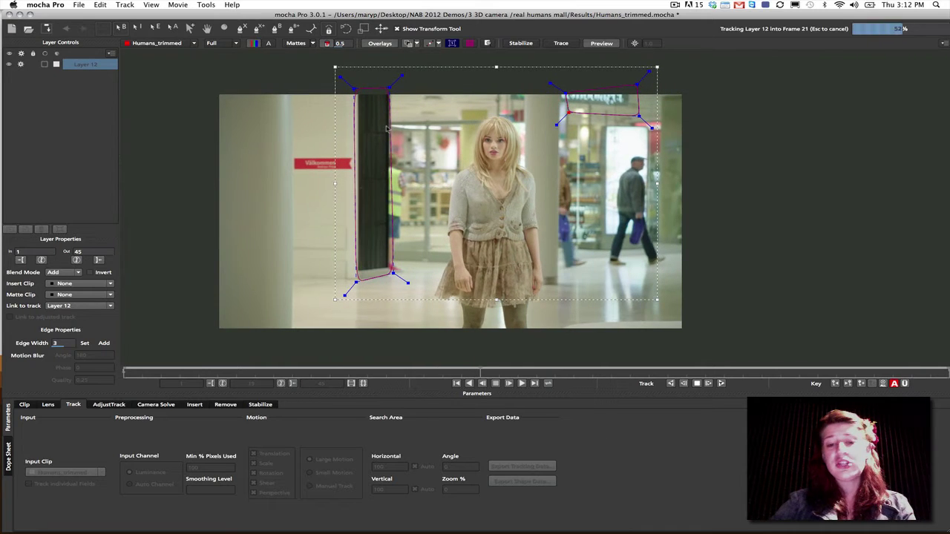
Step: Show the planar surface, align its corners in perspective with the dark panel, and scrub back to frame 1 to check the track
click(453, 43)
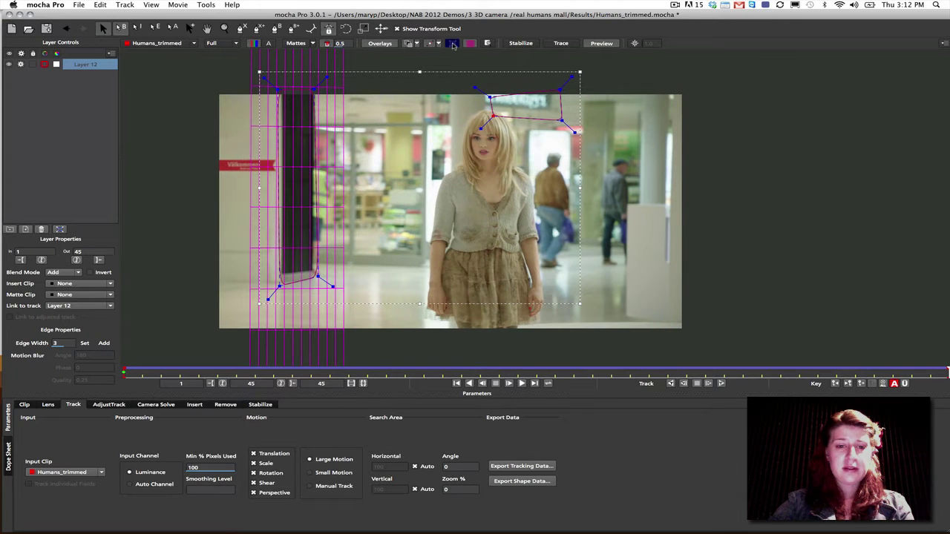
drag(311, 114, 310, 118)
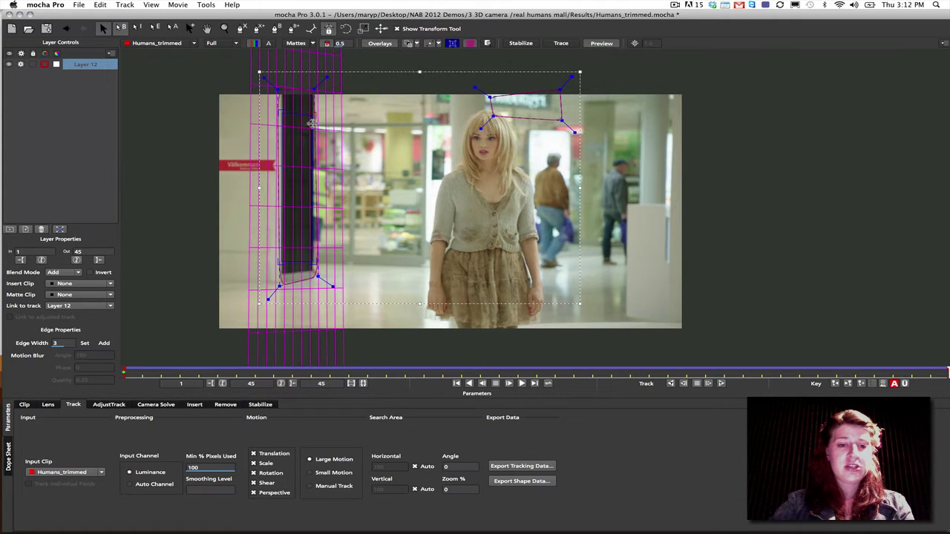
drag(318, 267, 313, 259)
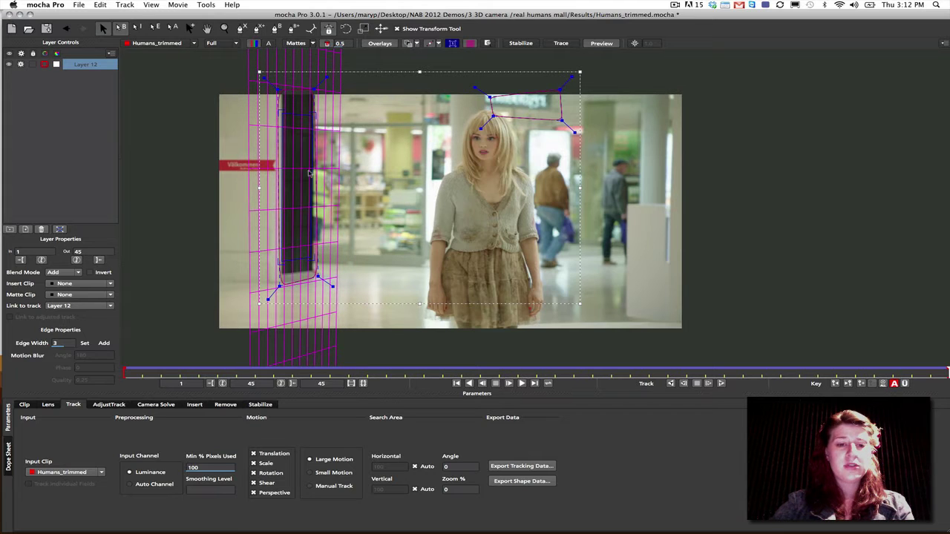
drag(945, 373, 442, 371)
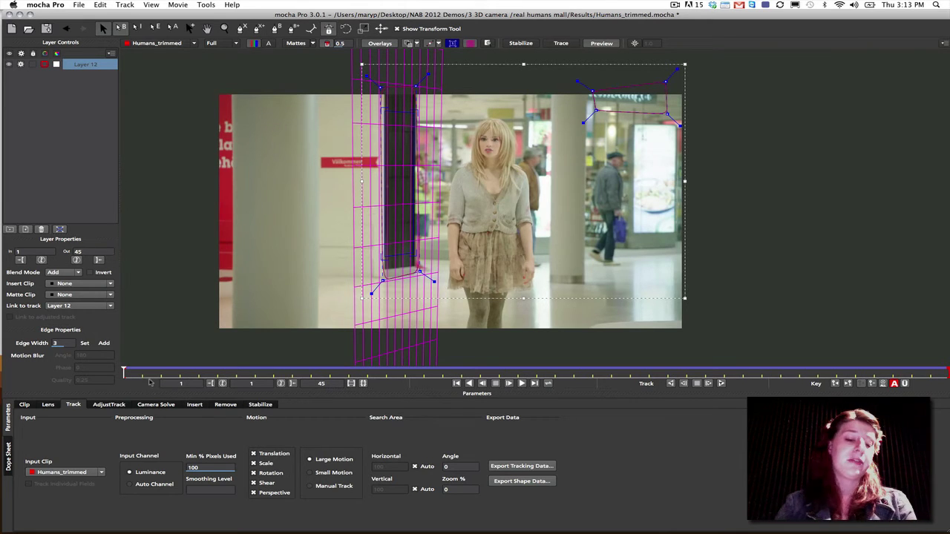
Step: Bring up the camera solve settings and rename the tracked layer as bg track, leaving it selected
click(156, 404)
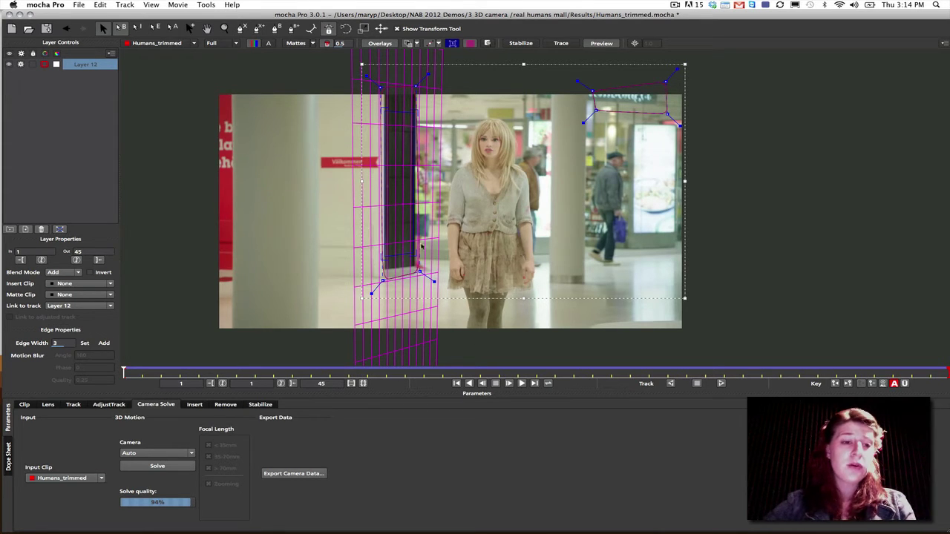
double_click(88, 65)
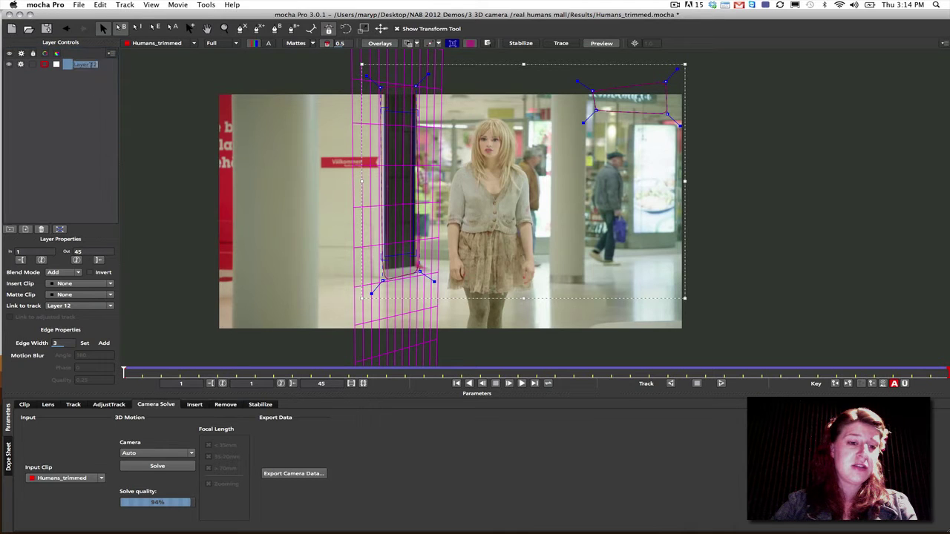
text(bg)
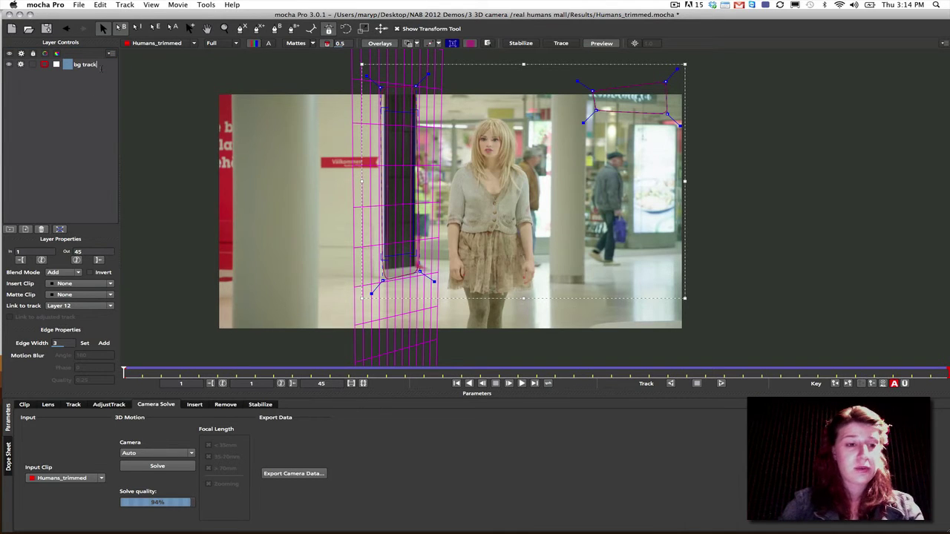
text( track)
click(90, 189)
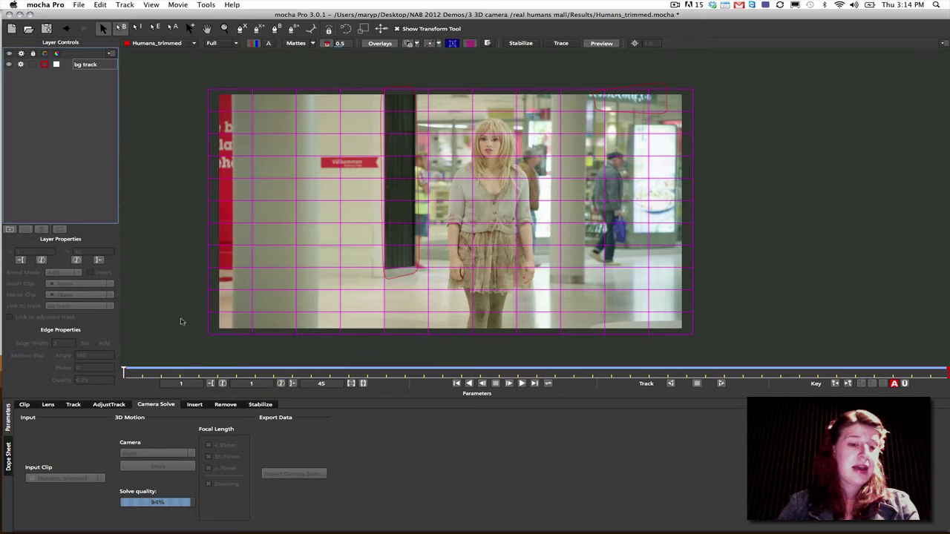
click(83, 65)
click(109, 152)
click(85, 65)
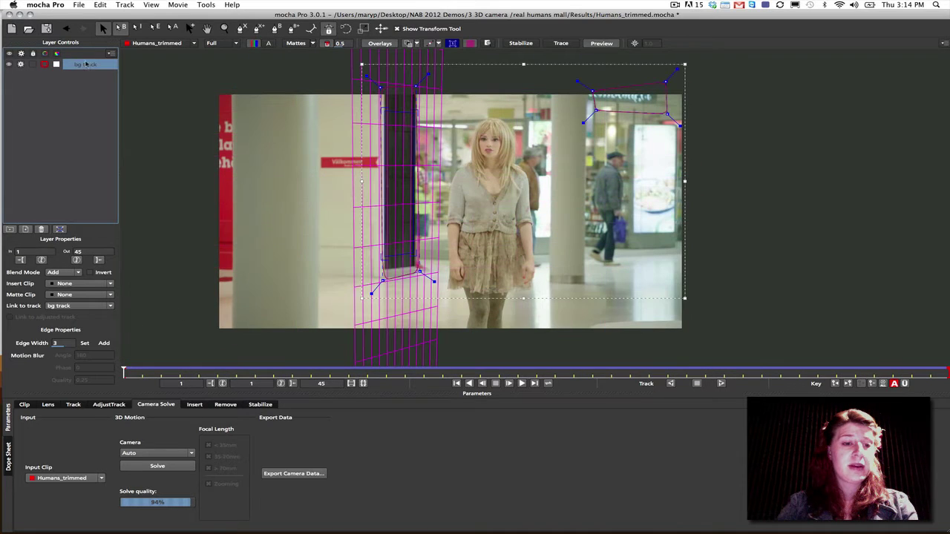
Step: Solve the camera from the bg track layer using the Auto camera type
click(166, 454)
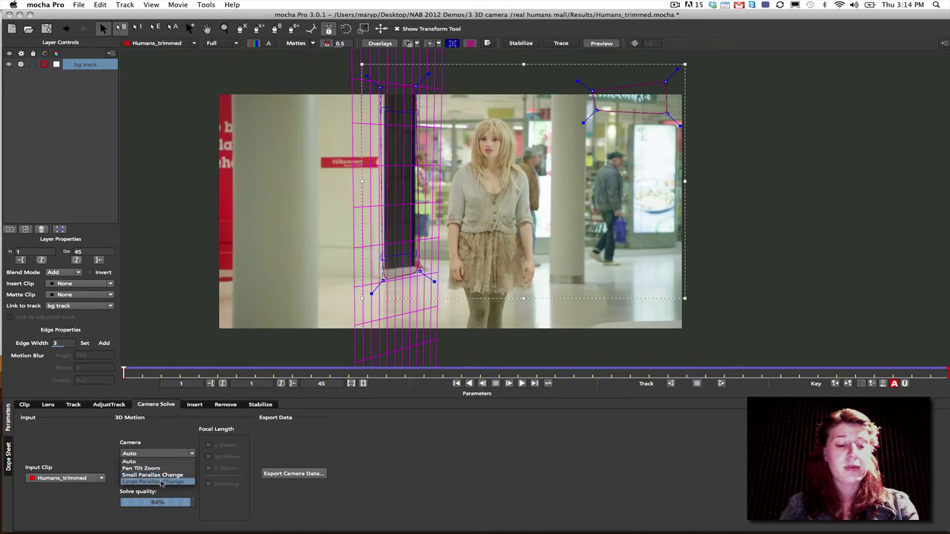
click(159, 461)
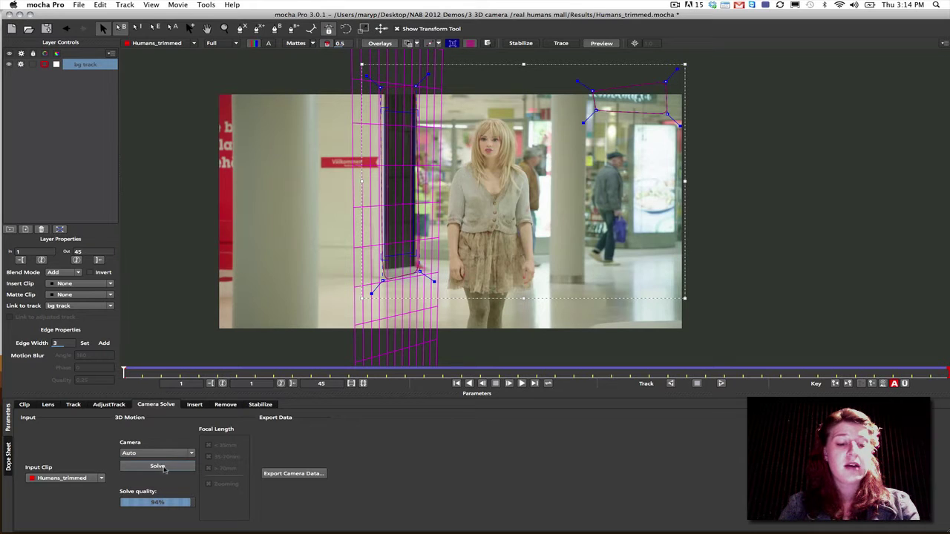
click(165, 468)
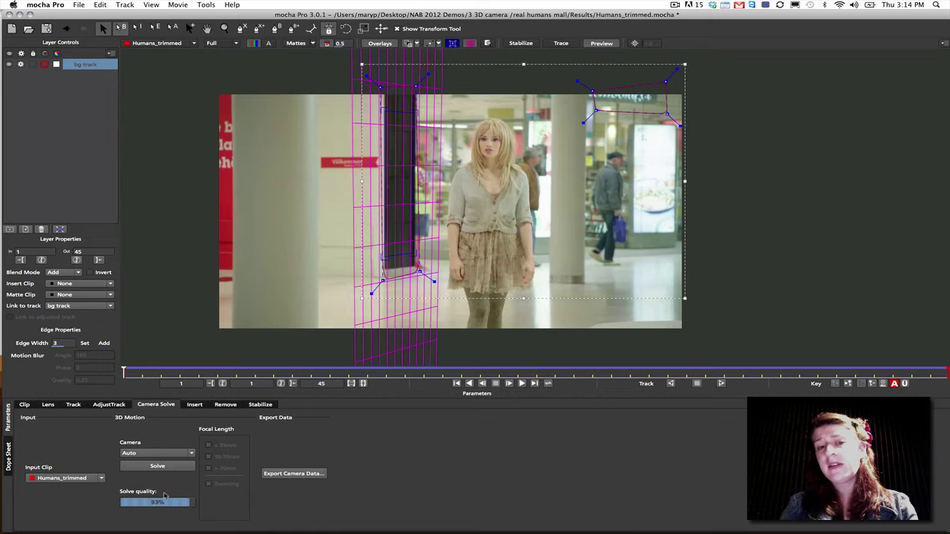
Step: Set the camera type for the solve to Pan Tilt Zoom
click(141, 453)
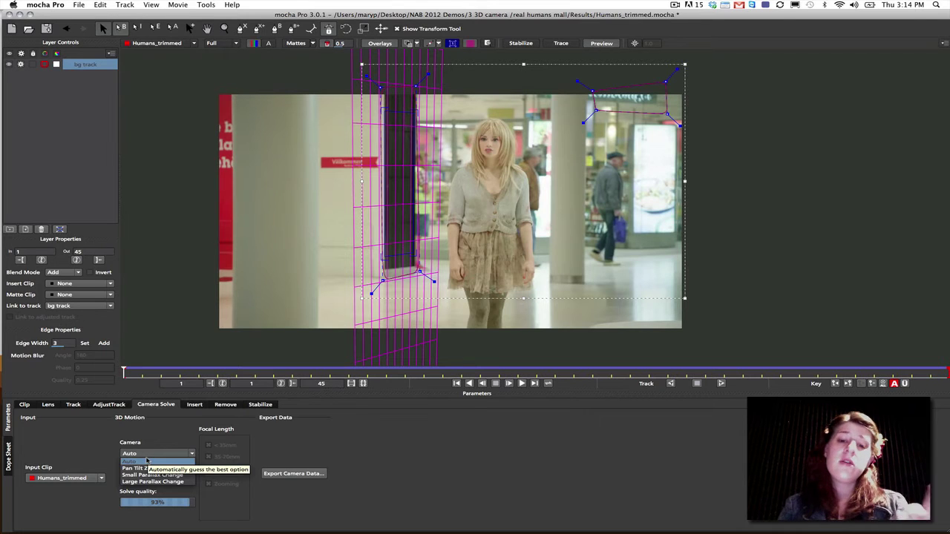
click(145, 468)
click(160, 467)
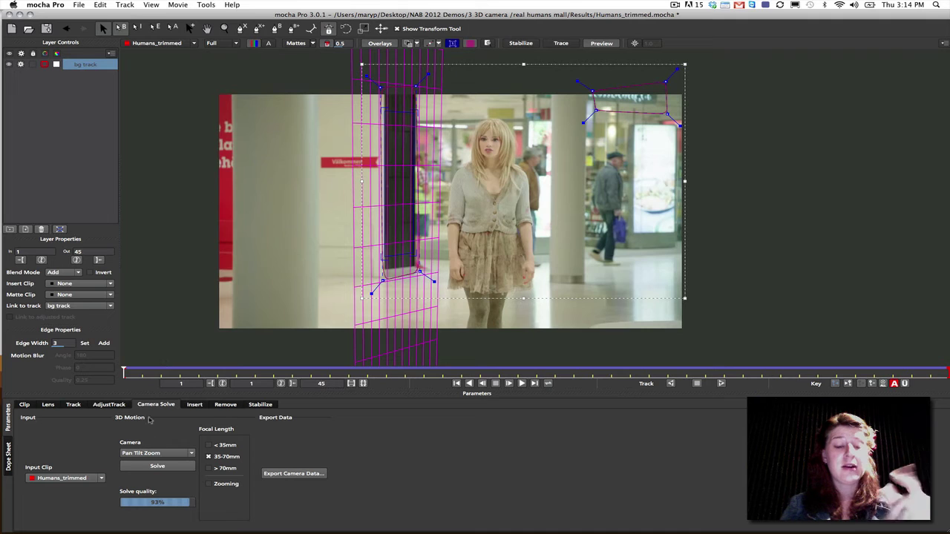
click(163, 454)
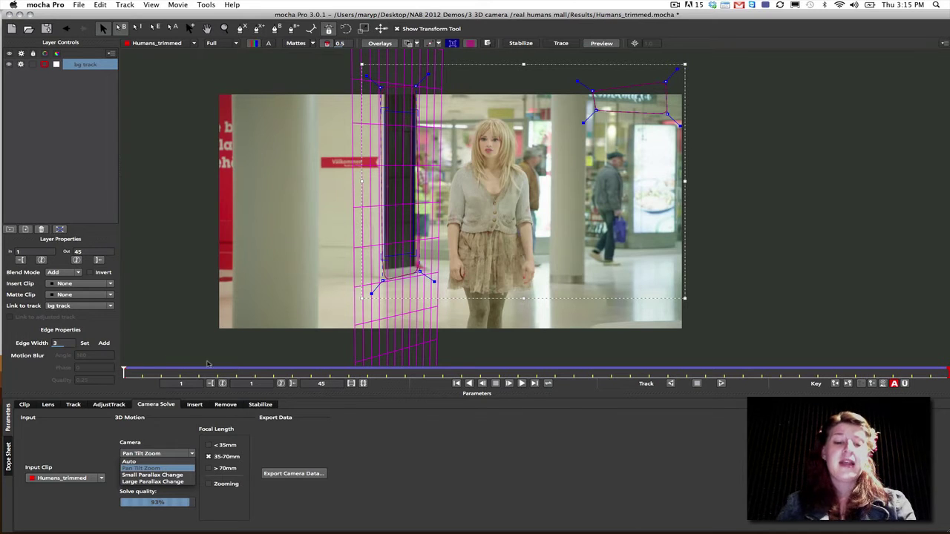
click(162, 468)
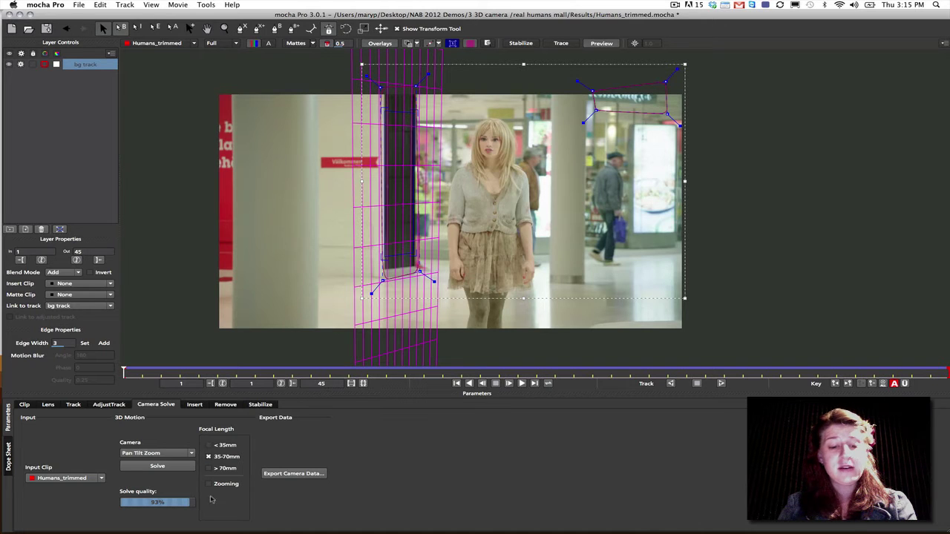
Step: Solve the camera again with the < 35mm and > 70mm focal length ranges and Zooming also enabled
click(207, 446)
click(208, 468)
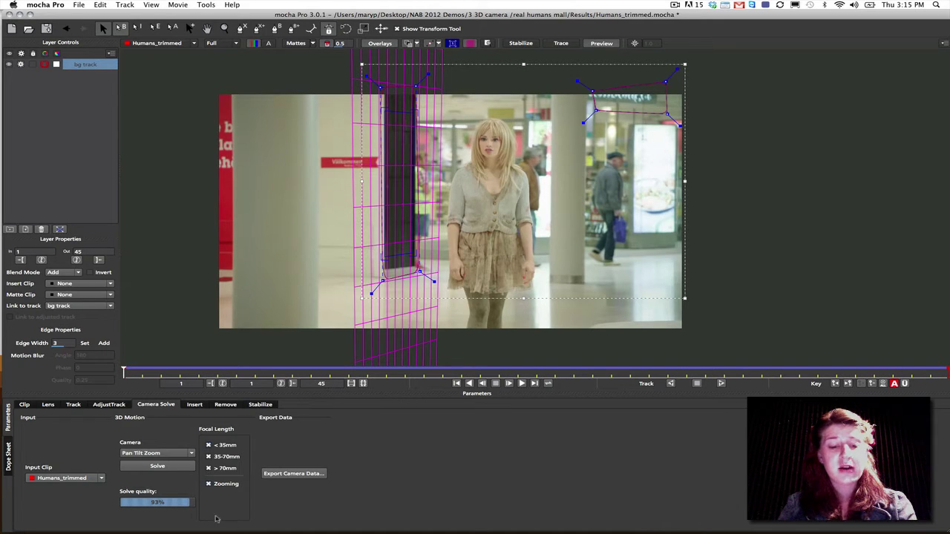
click(208, 484)
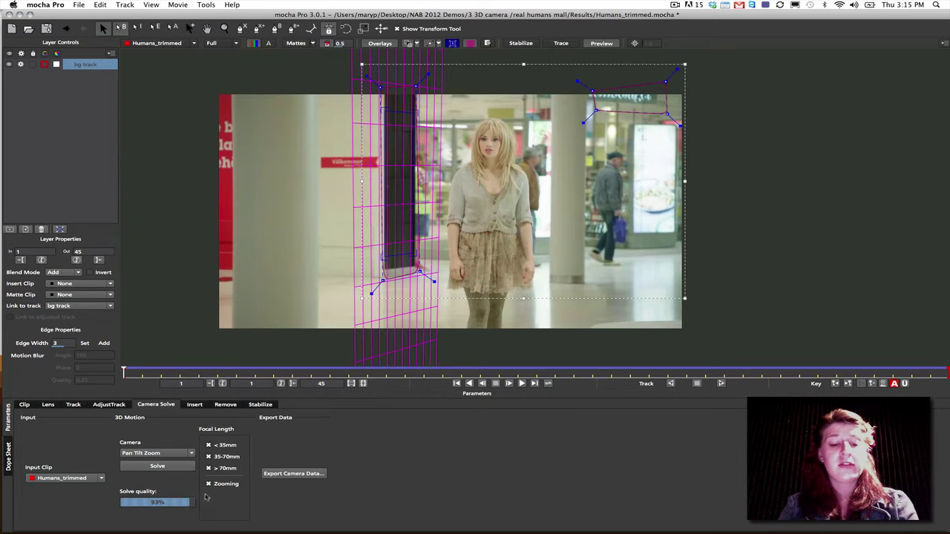
click(158, 467)
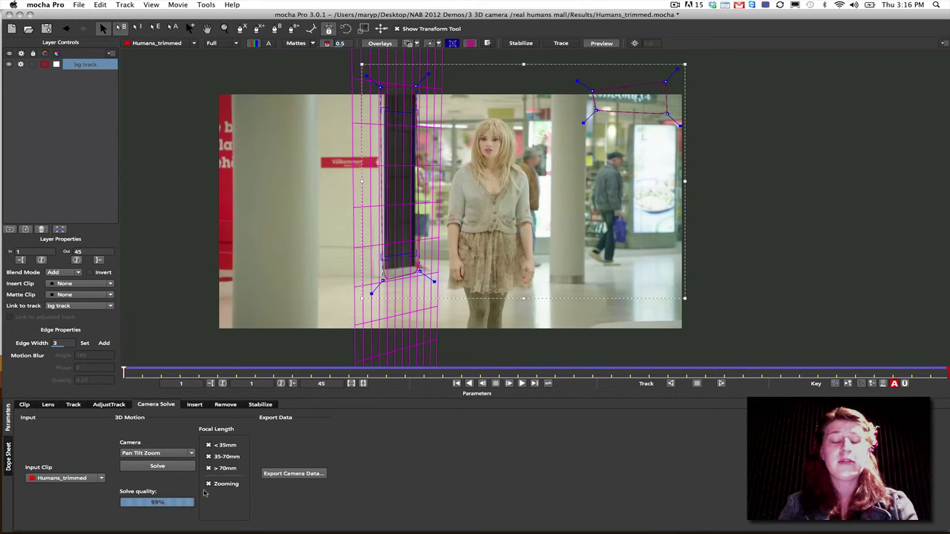
Step: Export the camera solve as After Effects 3D Motion Data (*.txt) to the clipboard
click(289, 474)
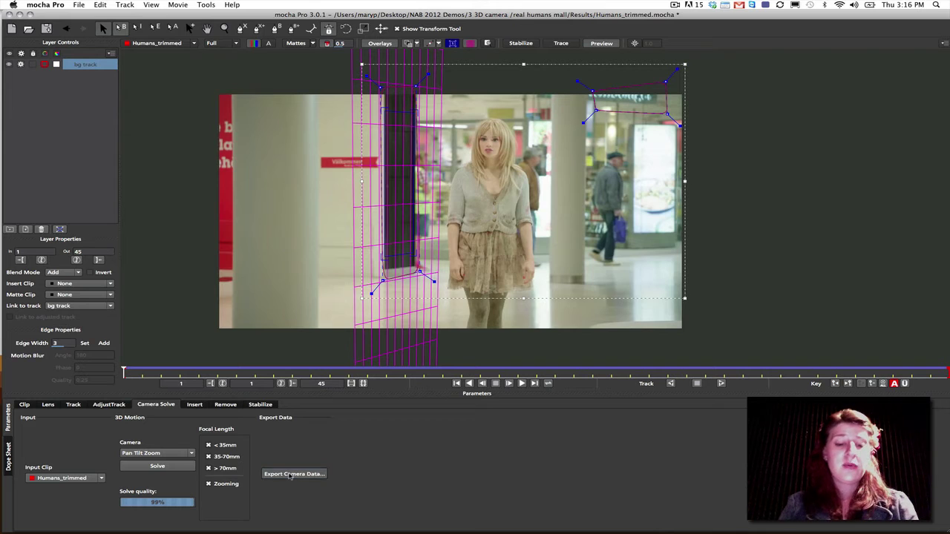
click(416, 264)
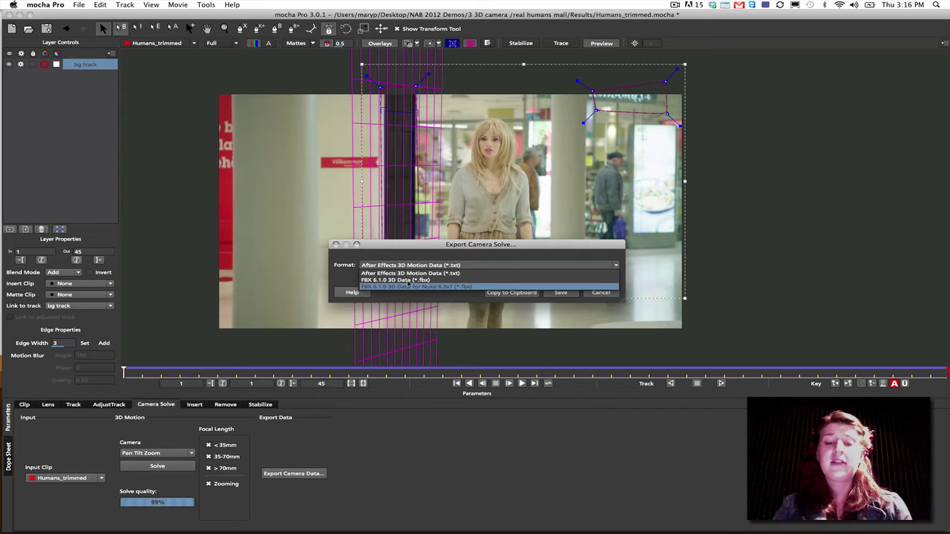
click(410, 273)
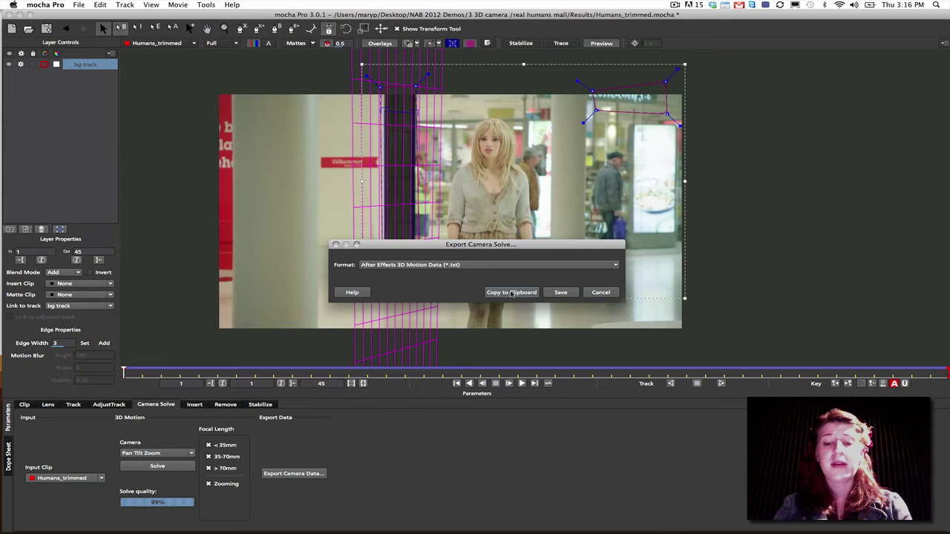
click(510, 292)
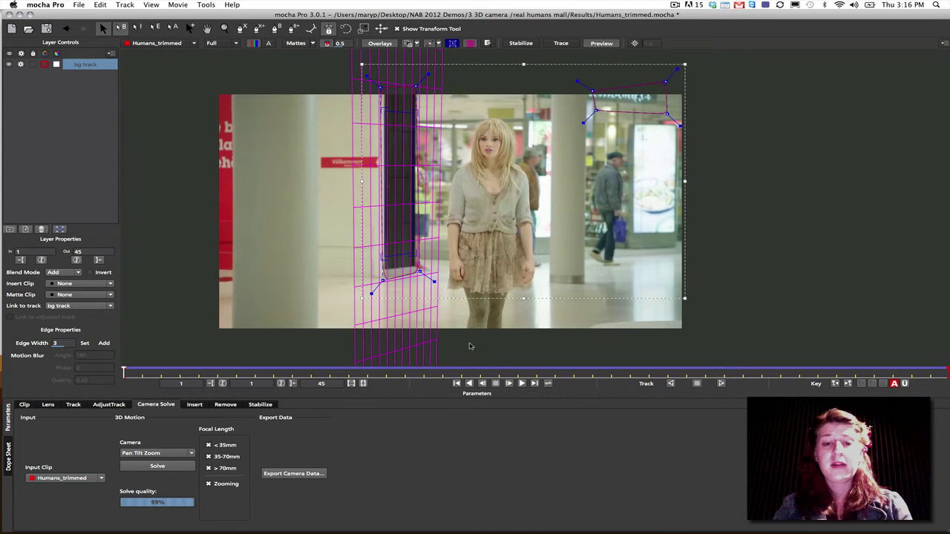
Step: Switch to After Effects and review the composition settings of 0 real humans base without changing them
mouse_move(493, 523)
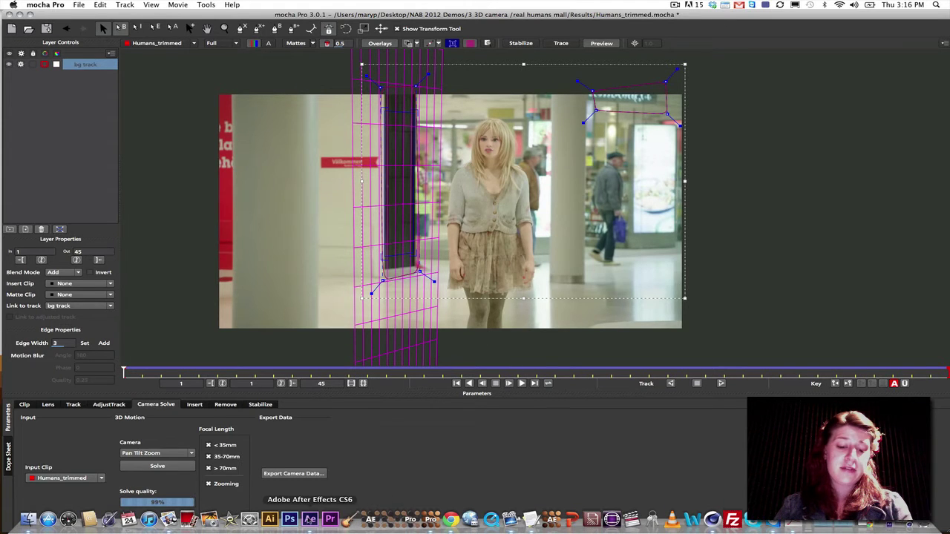
click(309, 518)
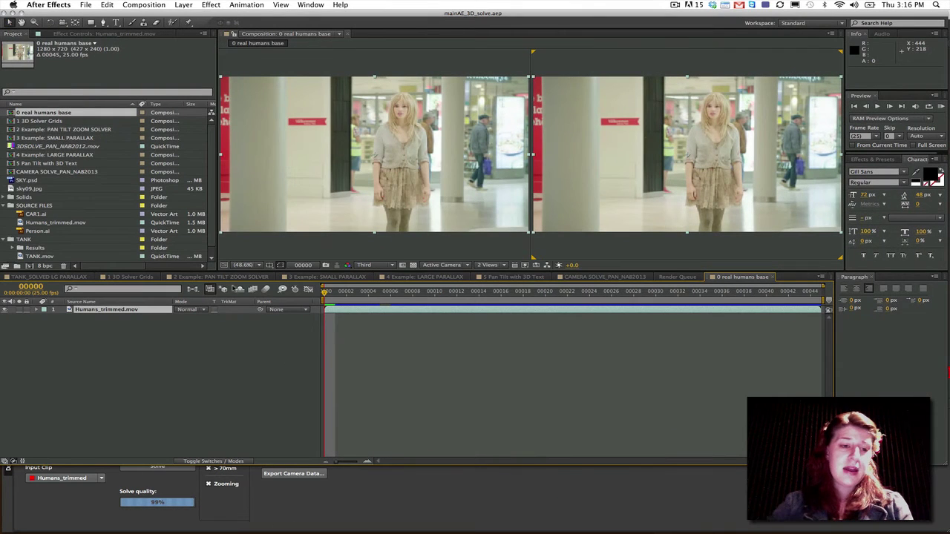
right_click(78, 114)
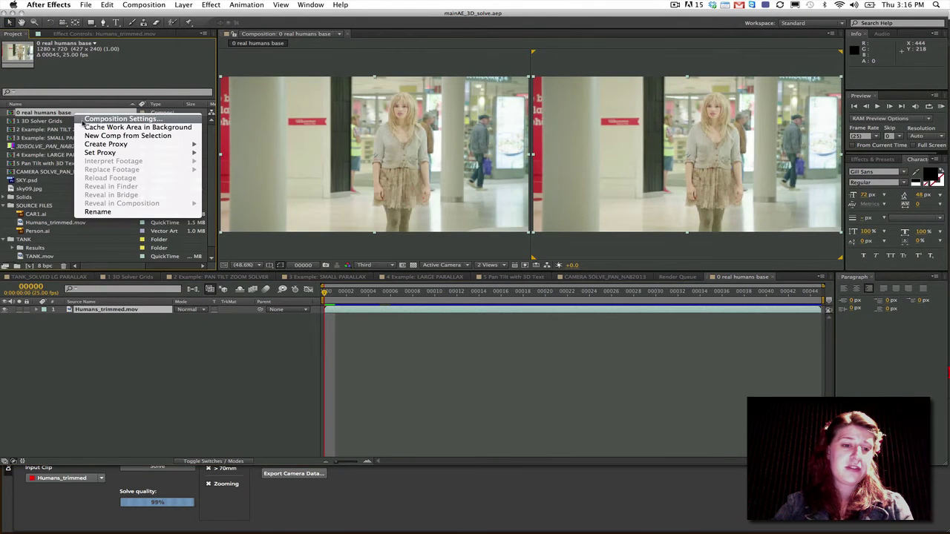
click(122, 118)
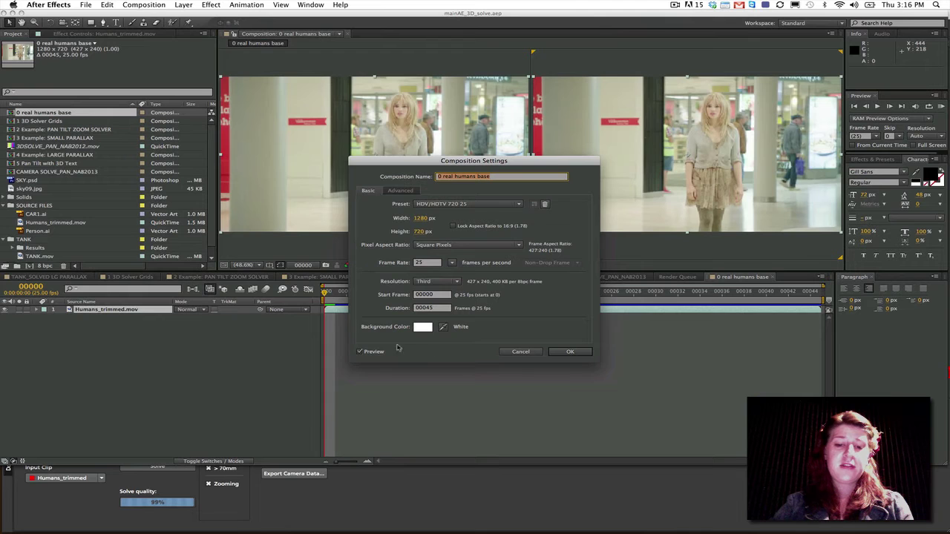
click(520, 350)
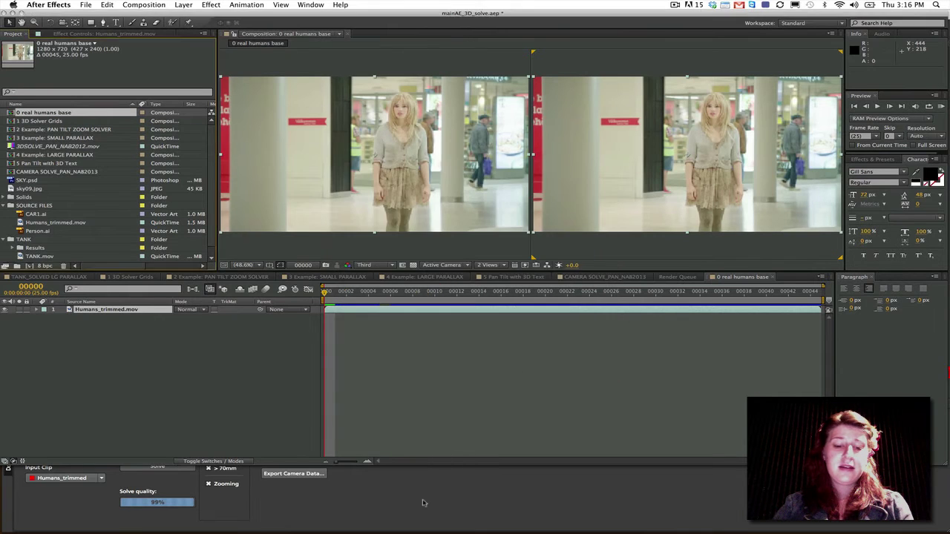
Step: Switch to mocha Pro, check the Humans_trimmed clip's size, length and frame rate, and return to the camera solve settings
click(423, 503)
click(25, 404)
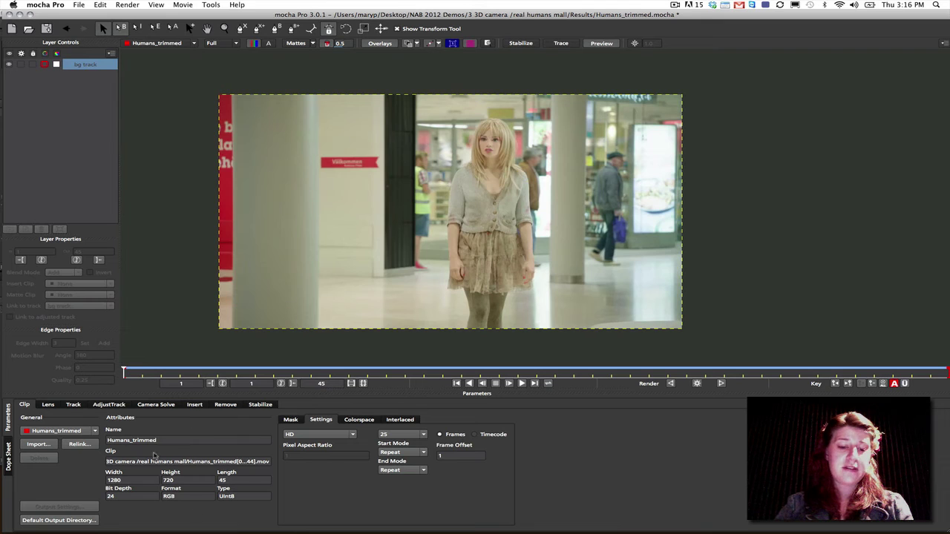
mouse_move(276, 527)
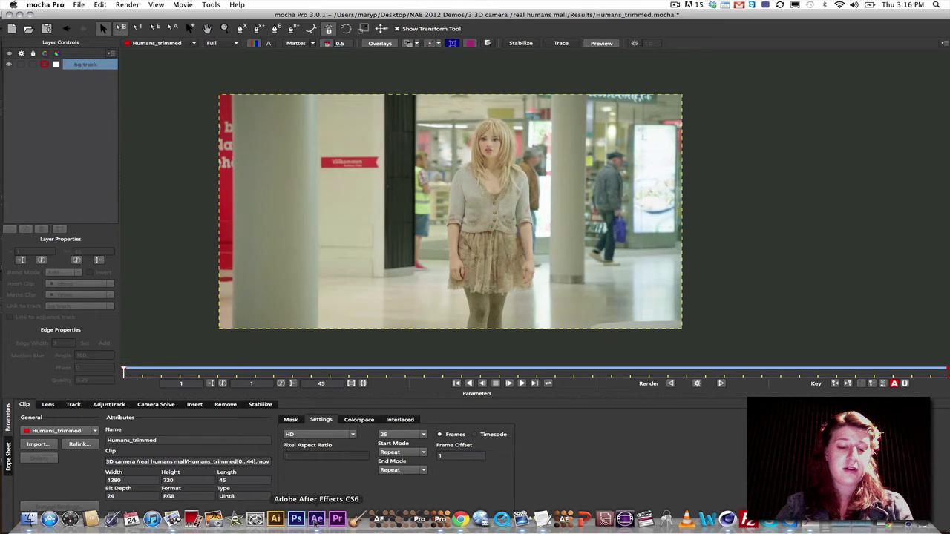
click(156, 405)
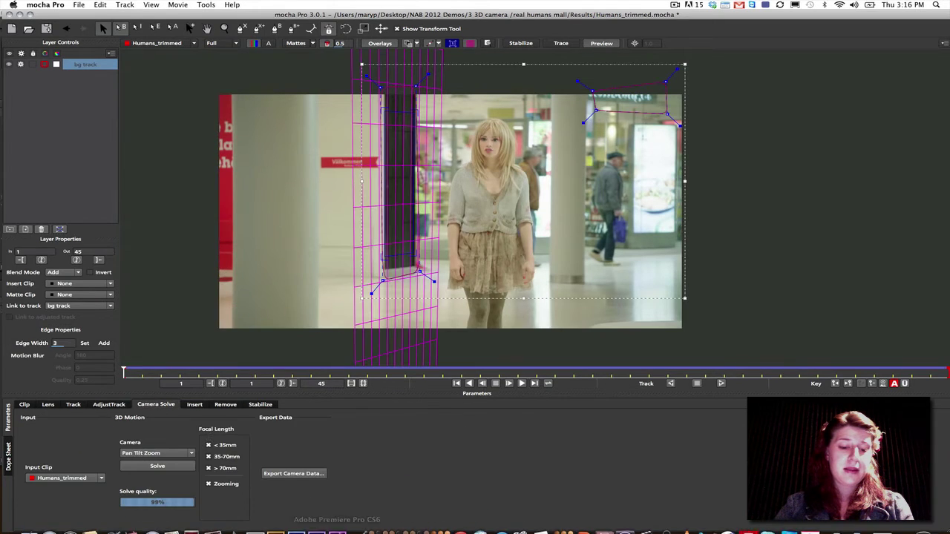
Step: Switch to After Effects and paste the mocha camera data into the 0 real humans base composition
click(317, 528)
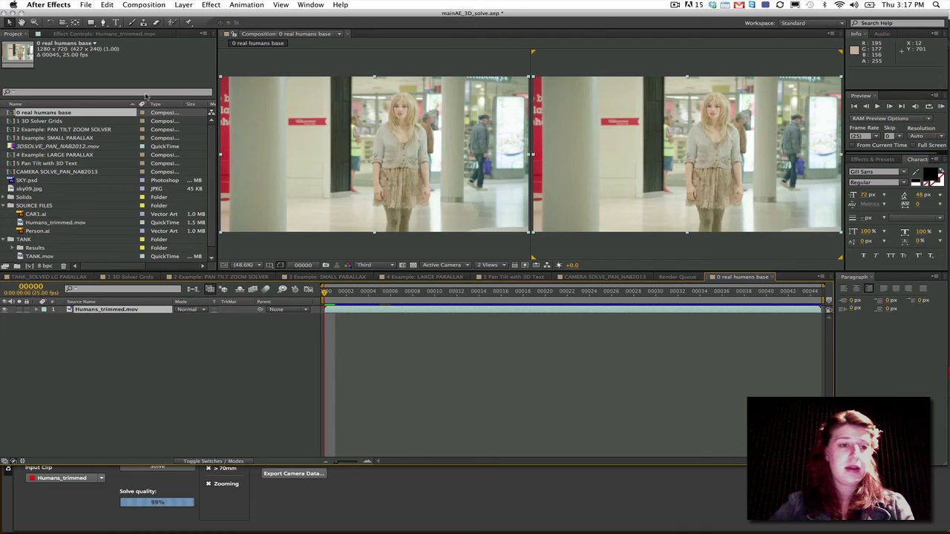
click(109, 5)
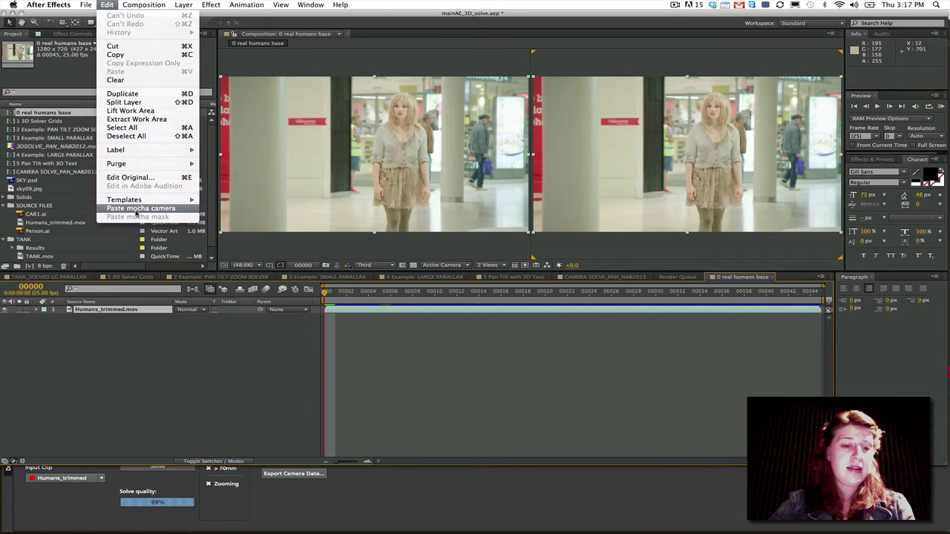
click(140, 210)
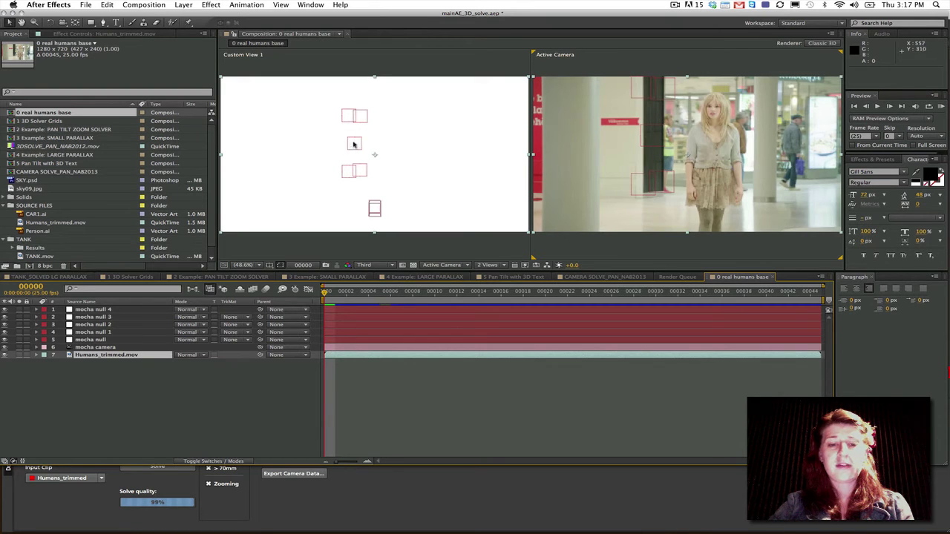
Step: Select the mocha camera in the custom view and play through the composition to check its motion against the footage
click(373, 206)
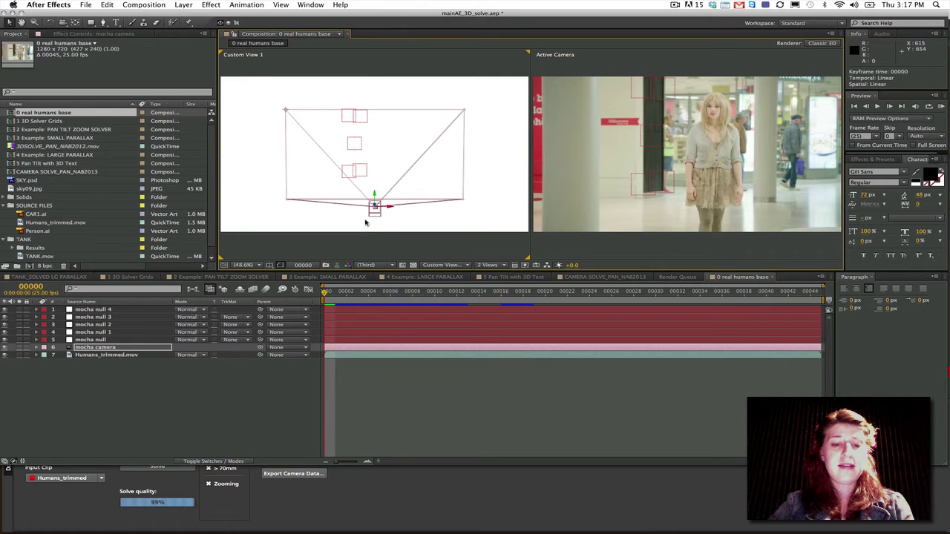
drag(327, 292, 567, 292)
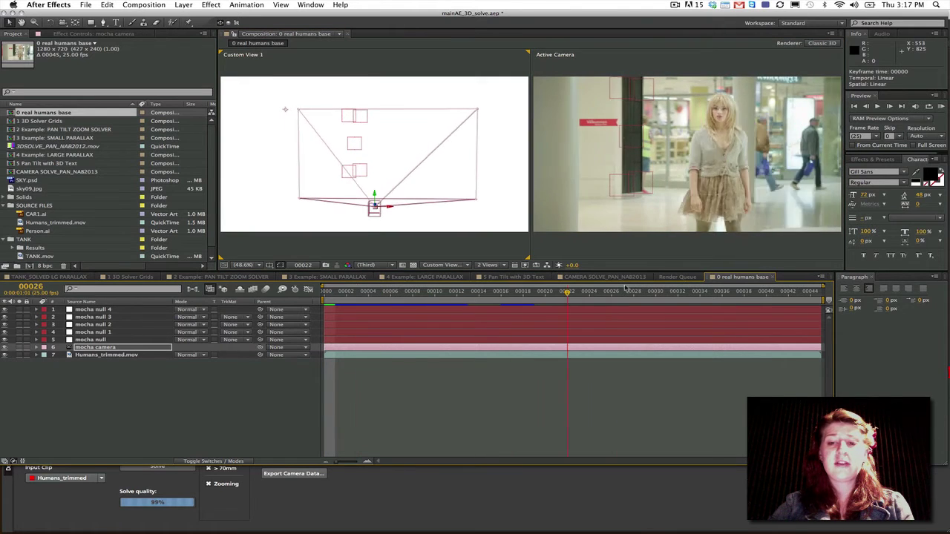
key(space)
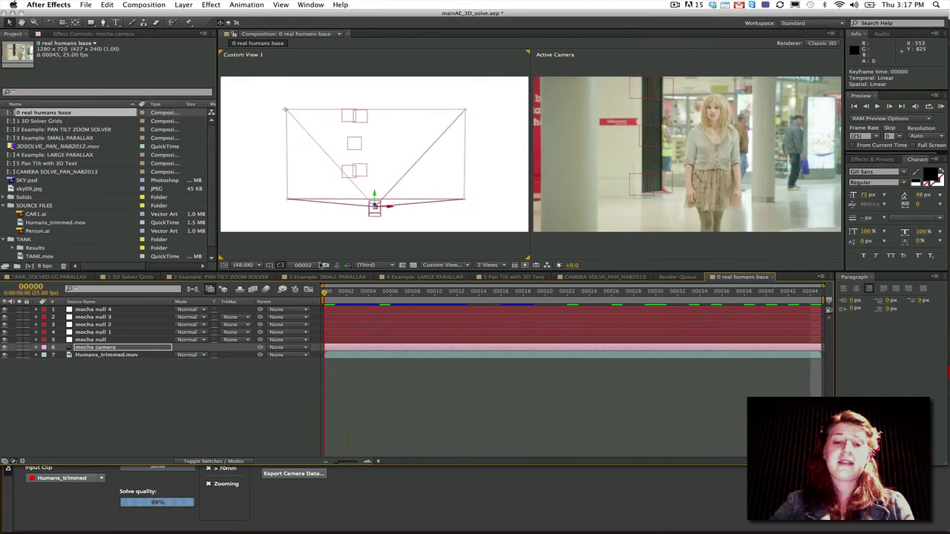
key(space)
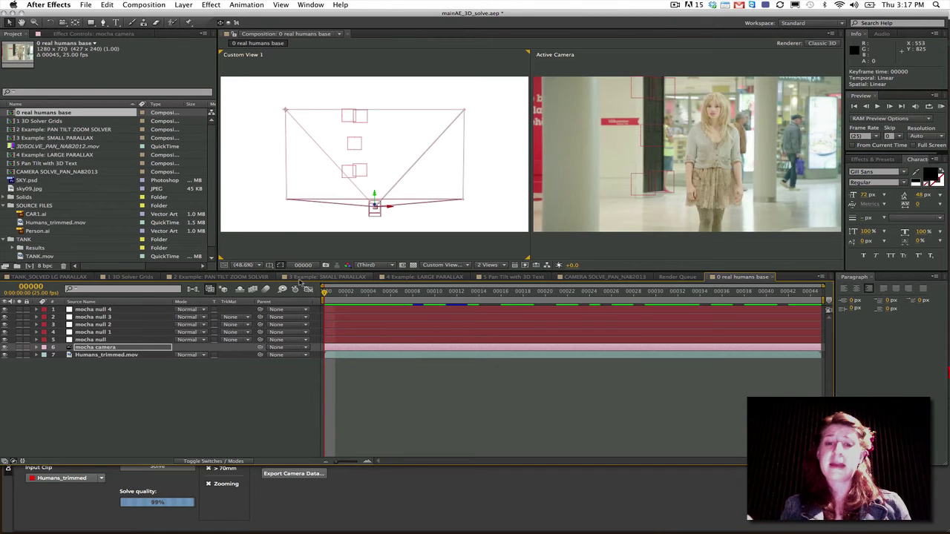
Step: Open the 1 3D Solver Grids composition and step through its frames to examine how the grids follow the shot
double_click(43, 121)
mouse_move(572, 297)
mouse_down()
mouse_move(319, 291)
mouse_move(892, 289)
mouse_move(356, 291)
mouse_move(566, 291)
mouse_up()
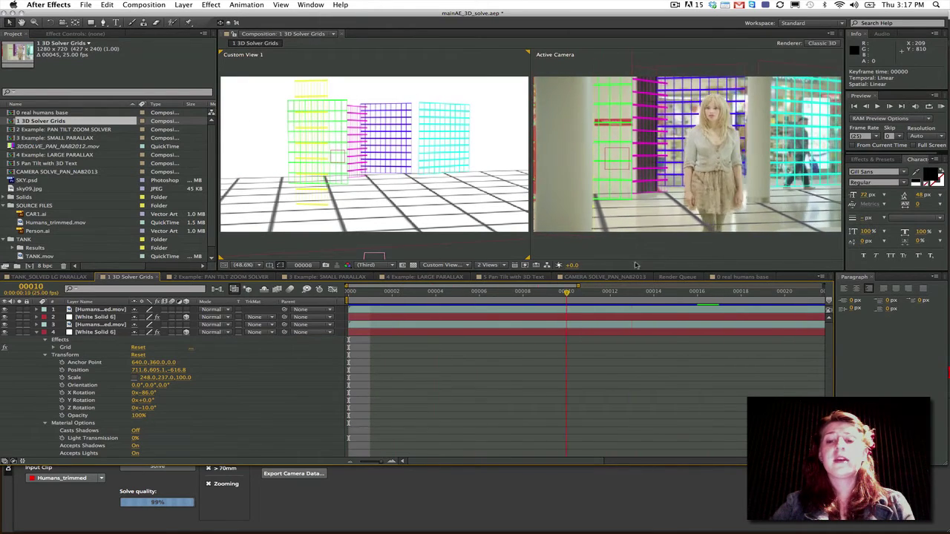
key(Page_Up)
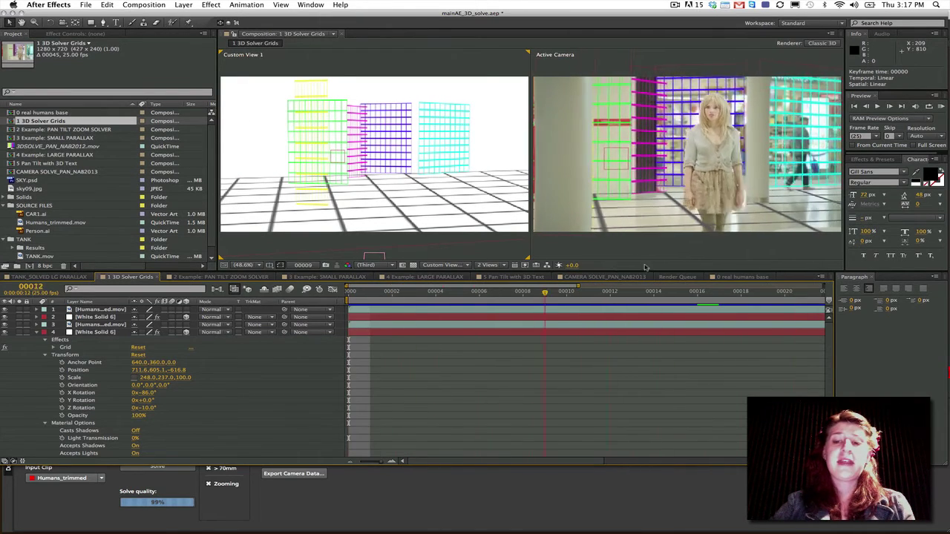
key(Page_Down)
key(Page_Down)
key(Page_Down)
key(Page_Down)
key(Page_Down)
key(Page_Down)
key(Page_Down)
key(Page_Down)
key(Page_Down)
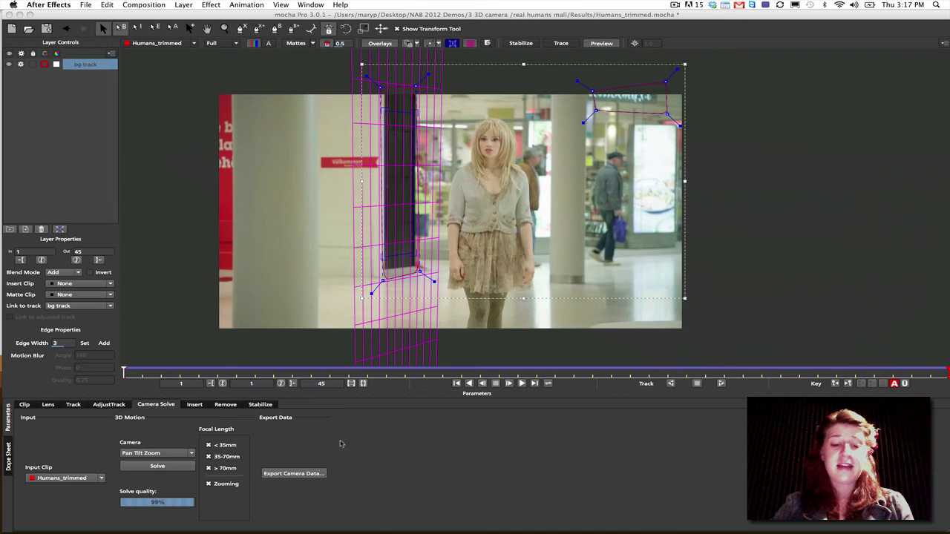
Step: Switch to mocha Pro and export the camera solve as FBX 6.1.0 3D Data (*.fbx) to the Desktop as bg track.fbx
click(340, 444)
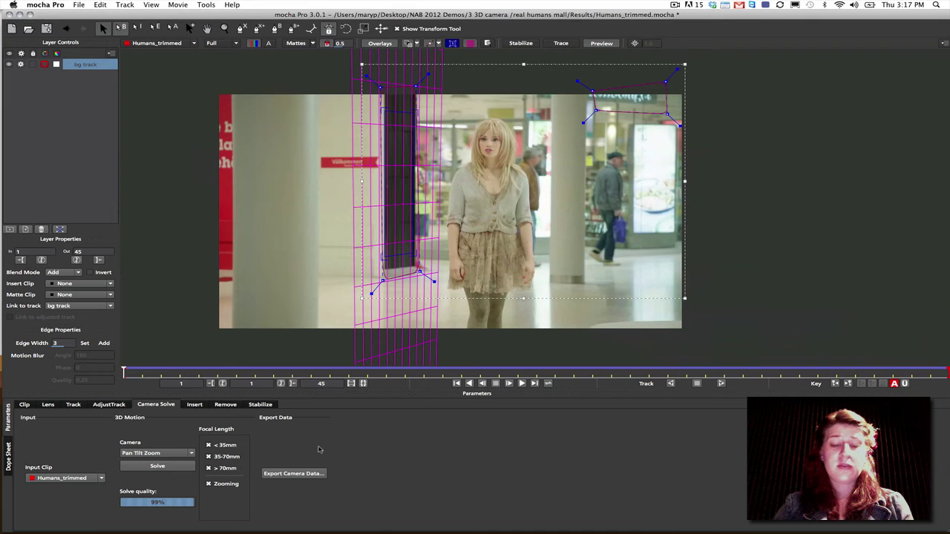
click(314, 472)
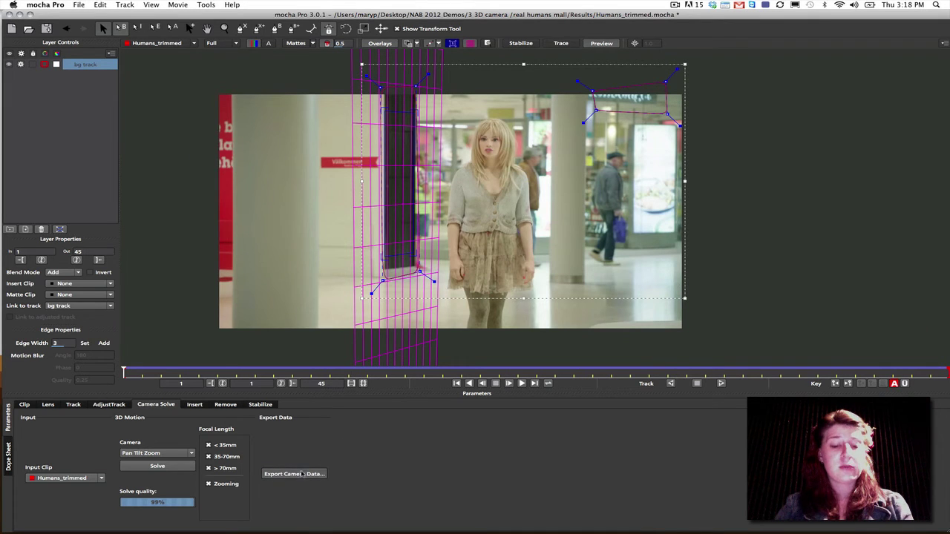
click(413, 266)
click(404, 281)
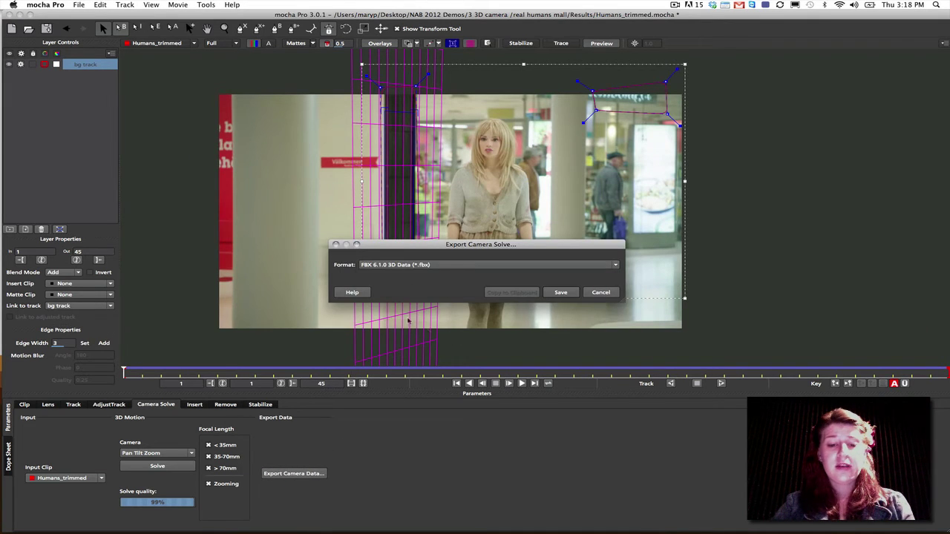
click(560, 292)
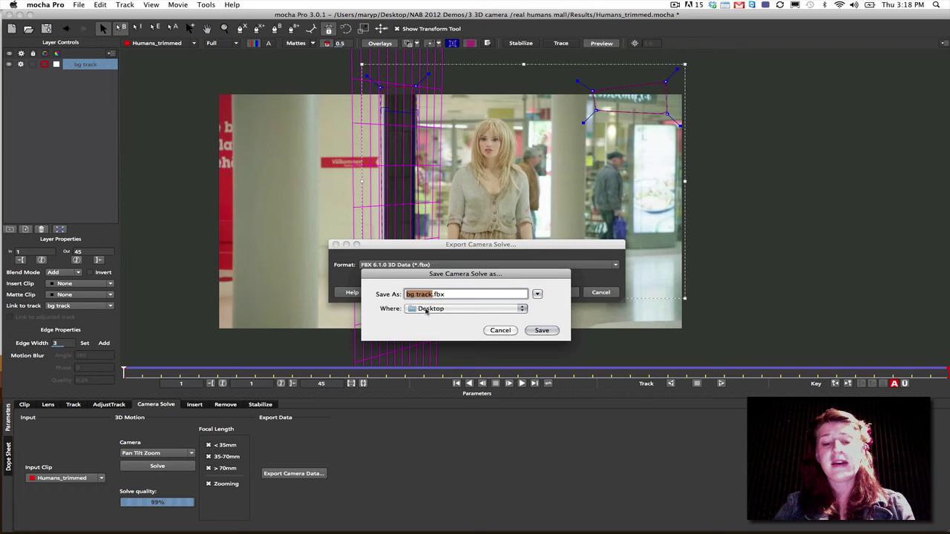
click(534, 331)
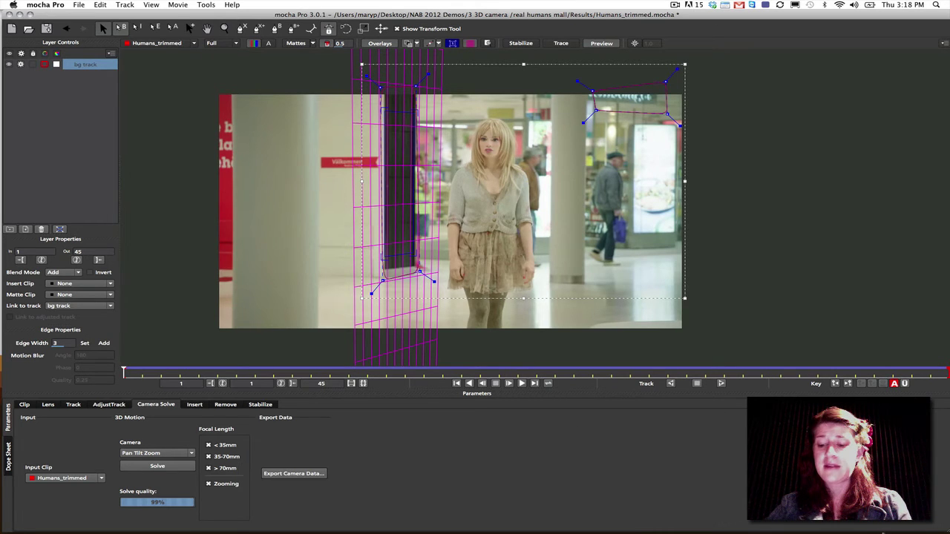
Step: Switch to Cinema 4D and inspect the Background object, its texture tag and the phonebooth null in the Mall_PAN_track_Humans scene
mouse_move(886, 531)
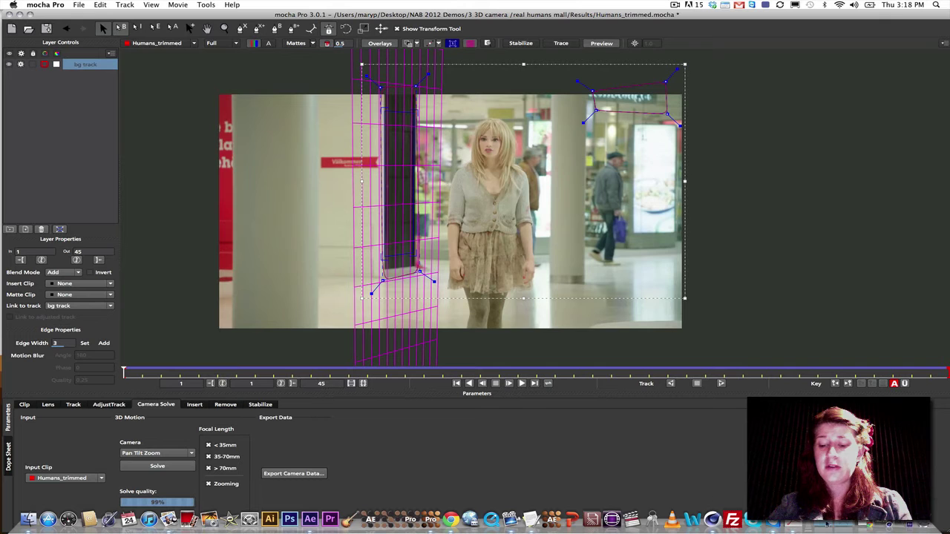
click(711, 520)
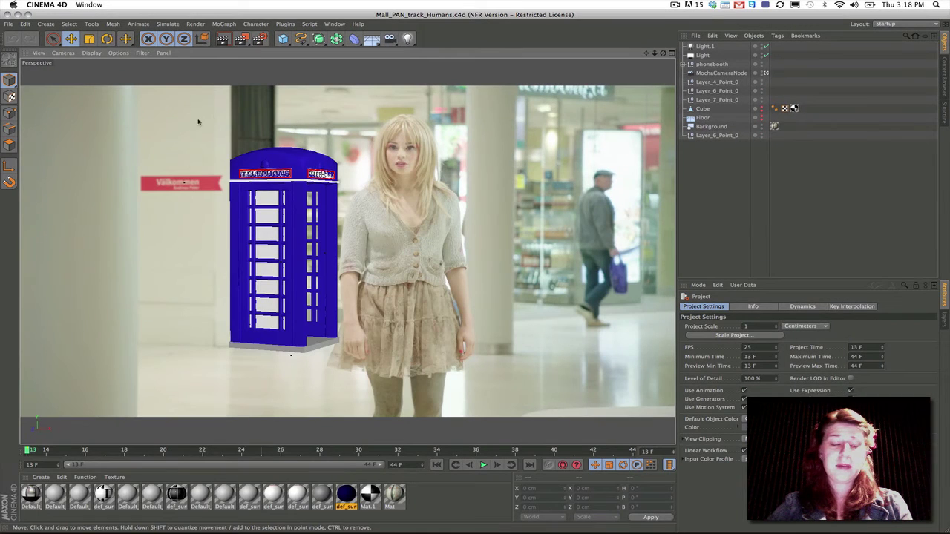
click(713, 128)
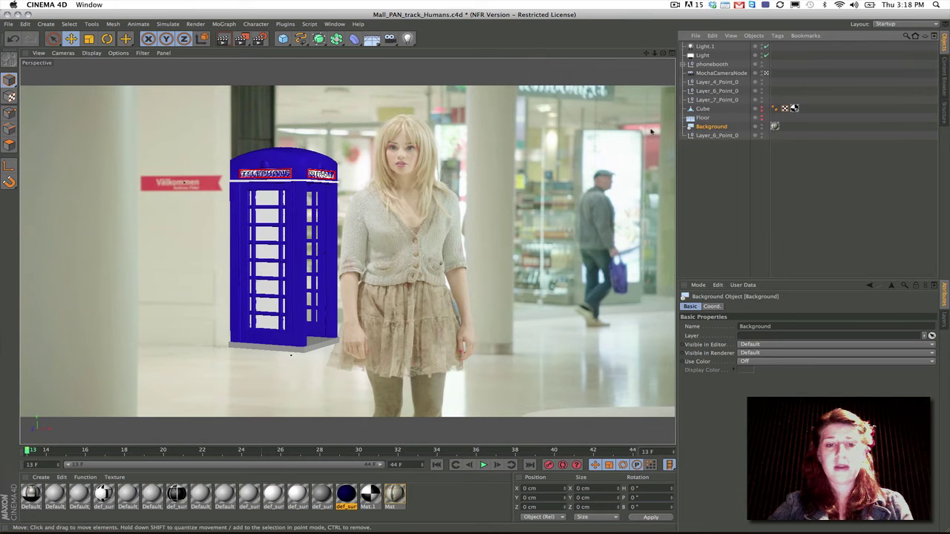
click(775, 127)
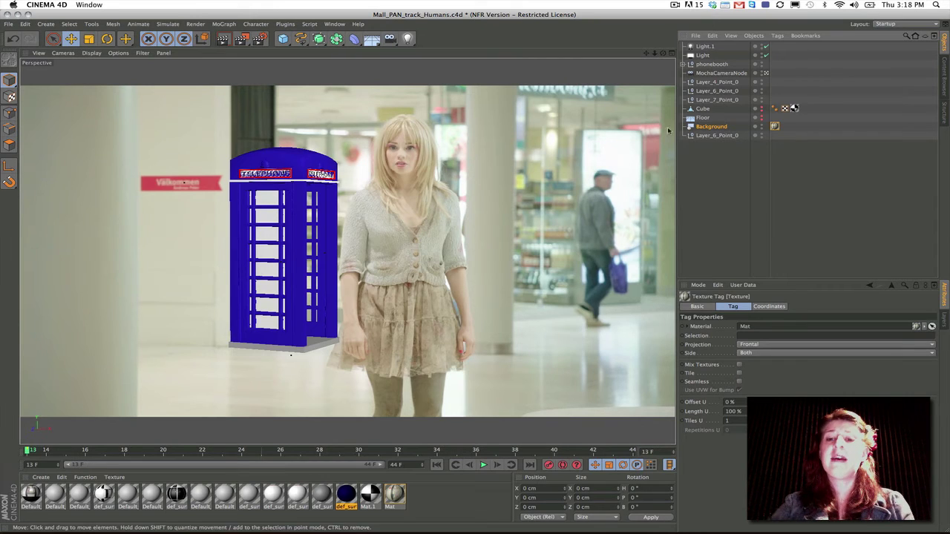
click(709, 65)
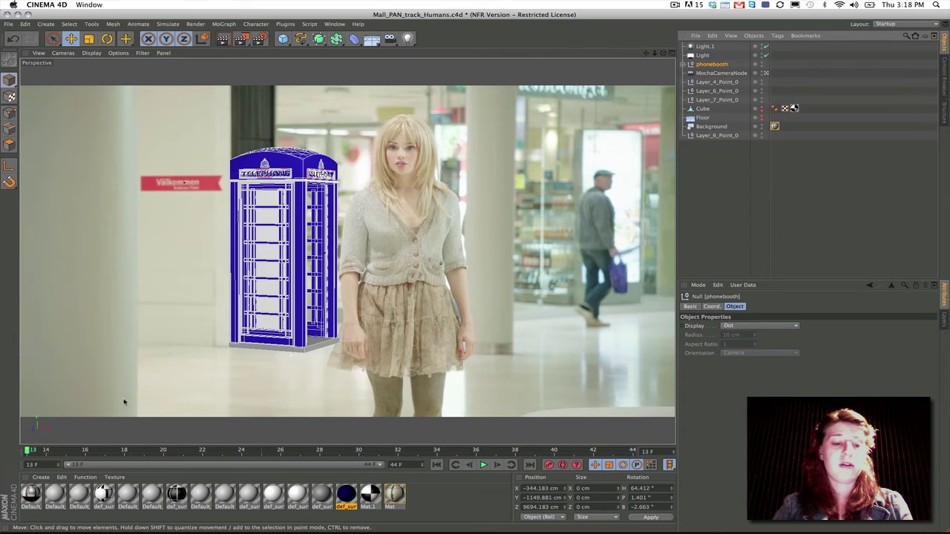
Step: Scrub and play the animation to check how the phone booth follows the mall footage
click(50, 450)
drag(116, 449, 11, 446)
click(483, 465)
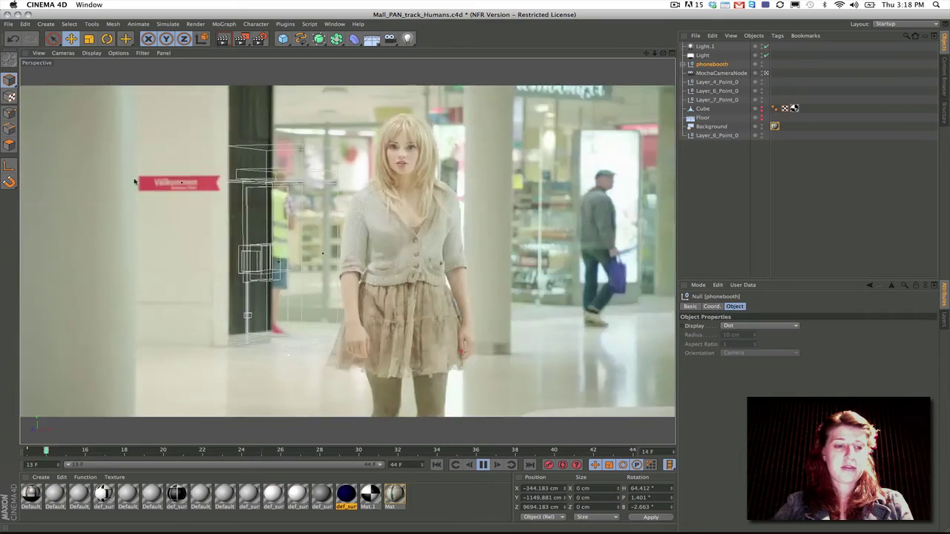
click(481, 464)
mouse_move(402, 453)
mouse_down()
mouse_move(46, 449)
mouse_move(421, 450)
mouse_up()
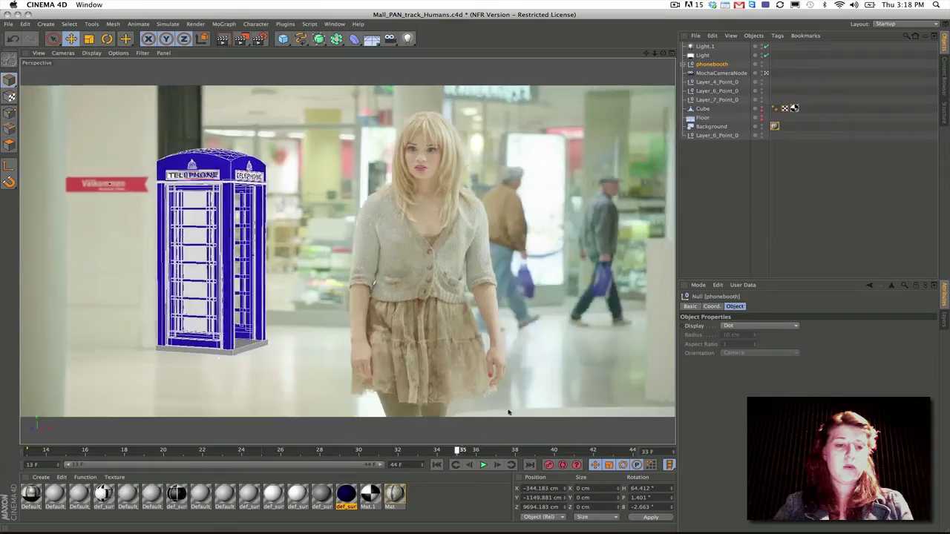
key(F8)
key(F7)
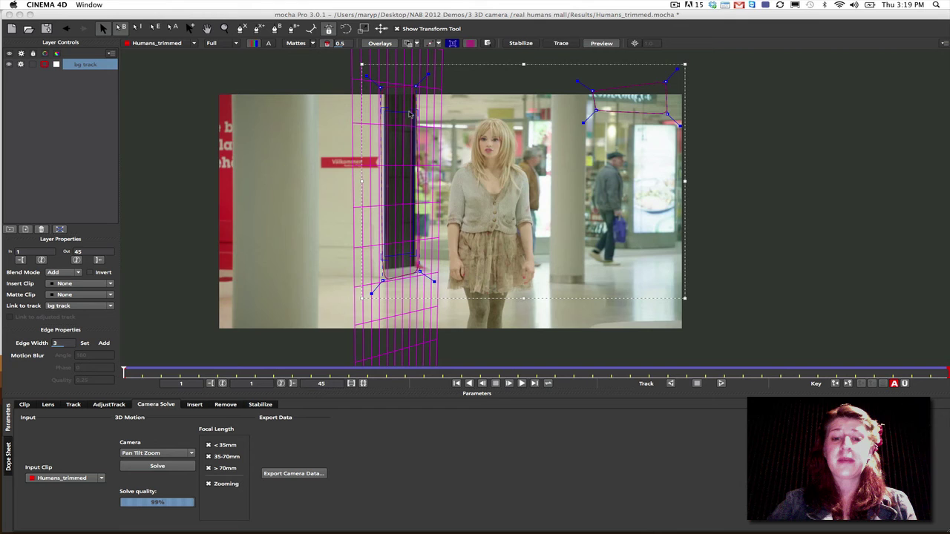
Step: Switch to mocha Pro and open TANK.mocha from NAB 2012 Demos > 3 3D camera > TANK > Results, discarding changes to the current project
drag(73, 15, 71, 16)
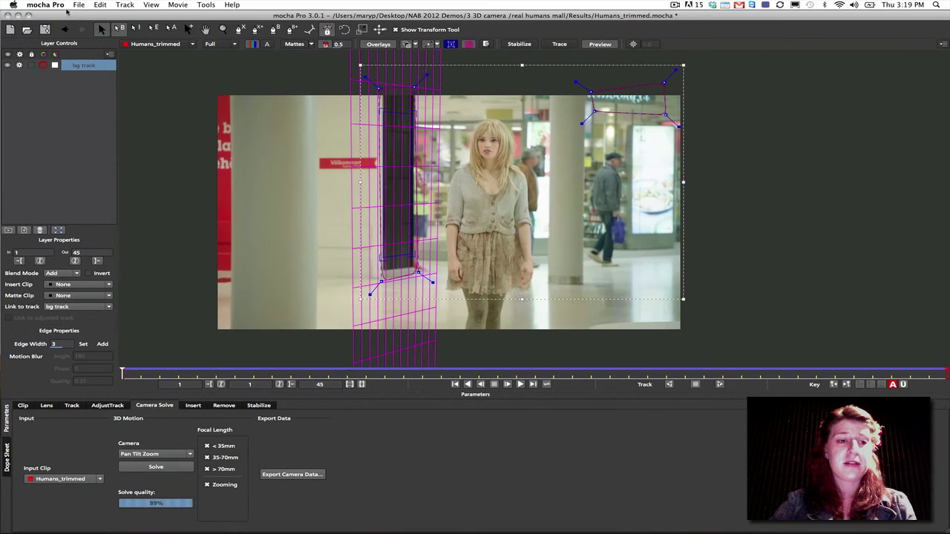
click(79, 4)
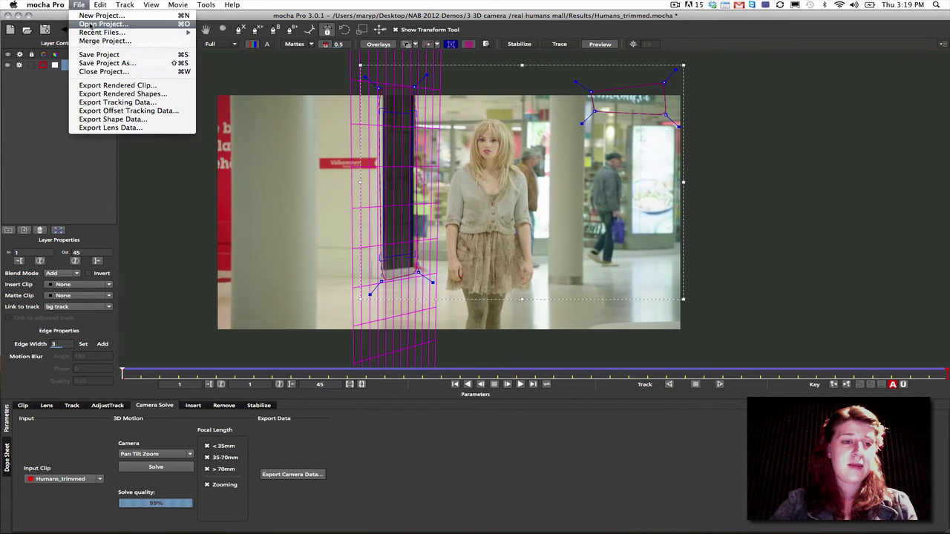
click(88, 25)
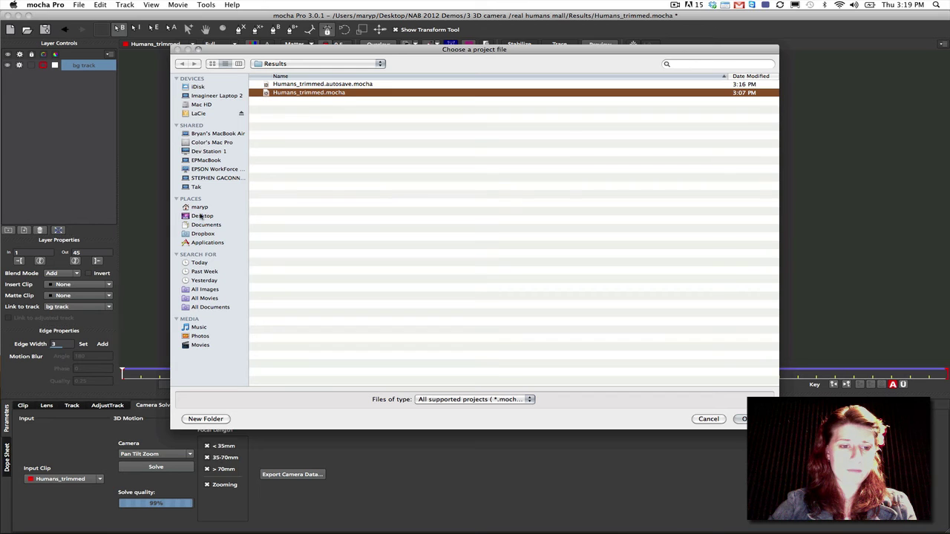
click(201, 216)
double_click(281, 101)
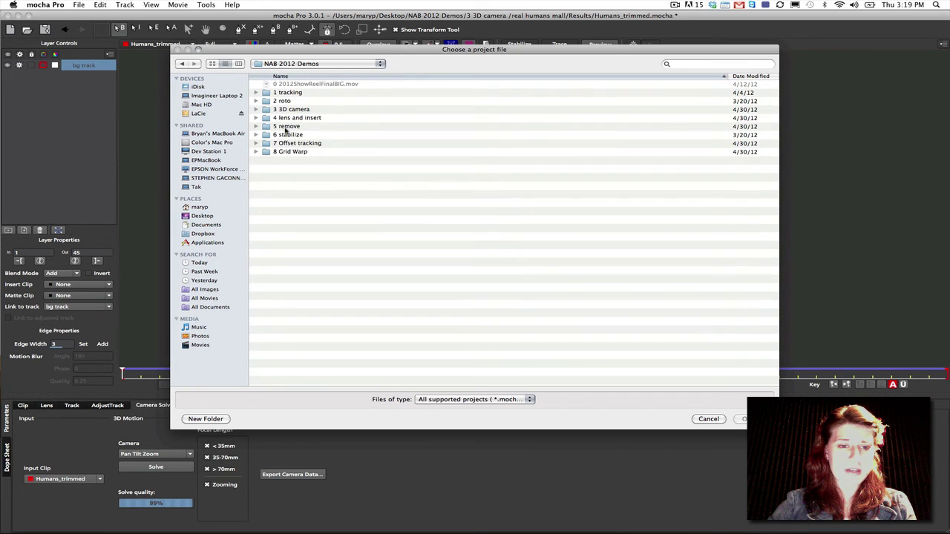
double_click(286, 110)
double_click(282, 110)
double_click(281, 84)
double_click(290, 94)
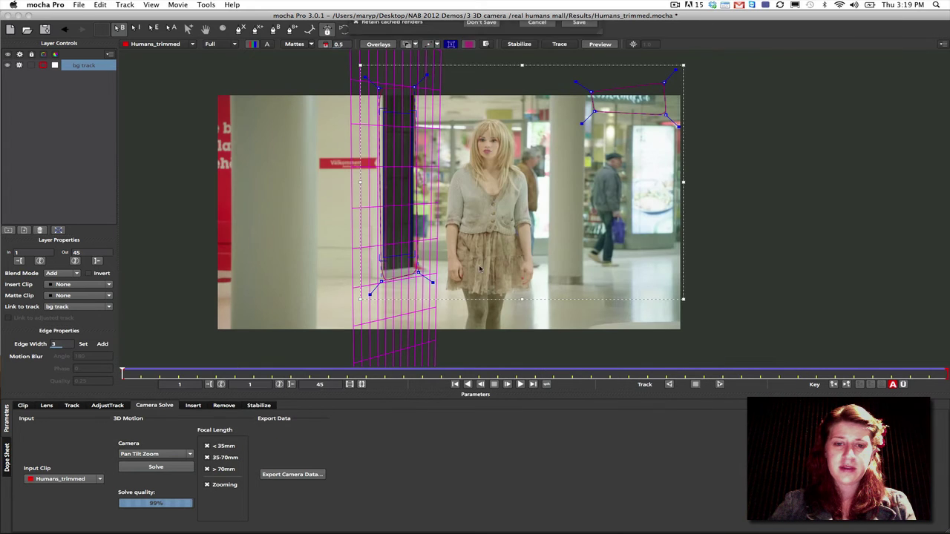
click(472, 66)
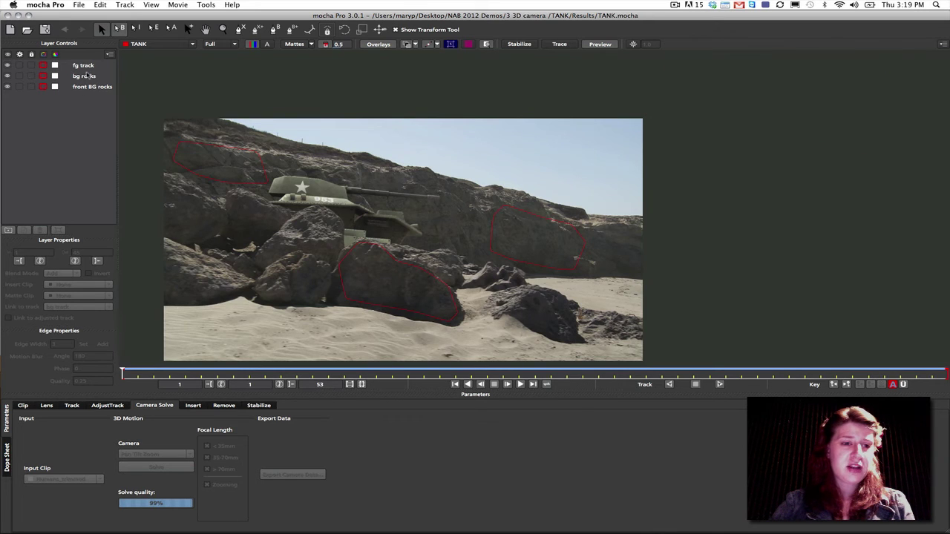
Step: Select the front BG rocks layer and solve the TANK camera with the Large Parallax Change camera type
click(231, 170)
click(528, 216)
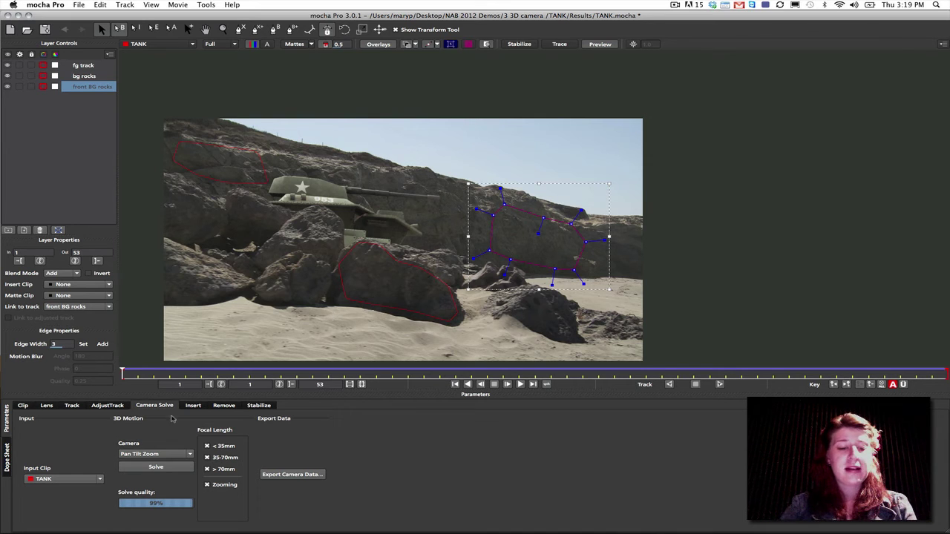
click(157, 454)
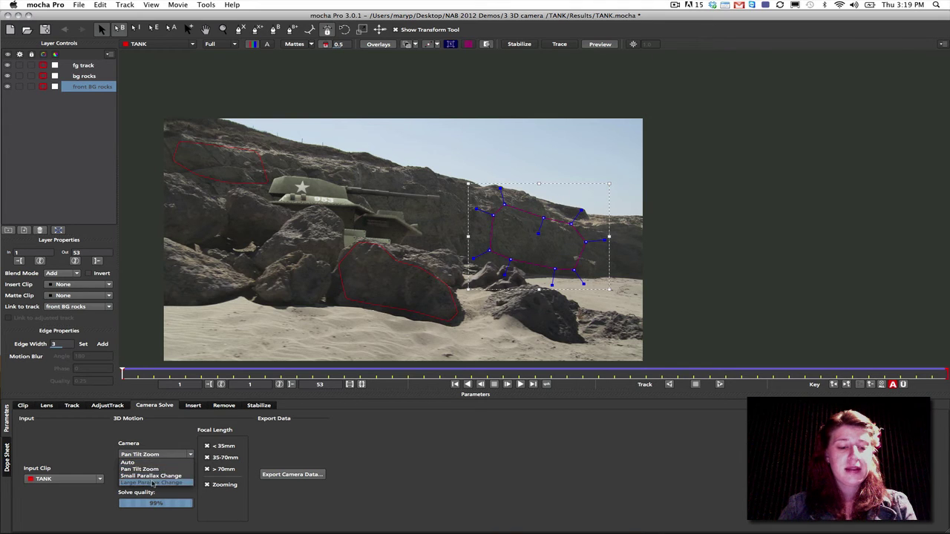
click(152, 483)
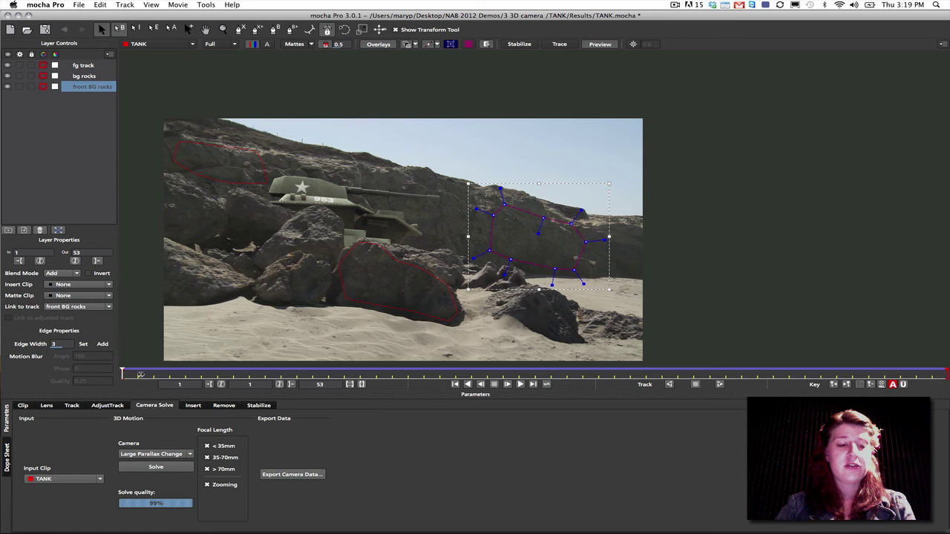
click(507, 384)
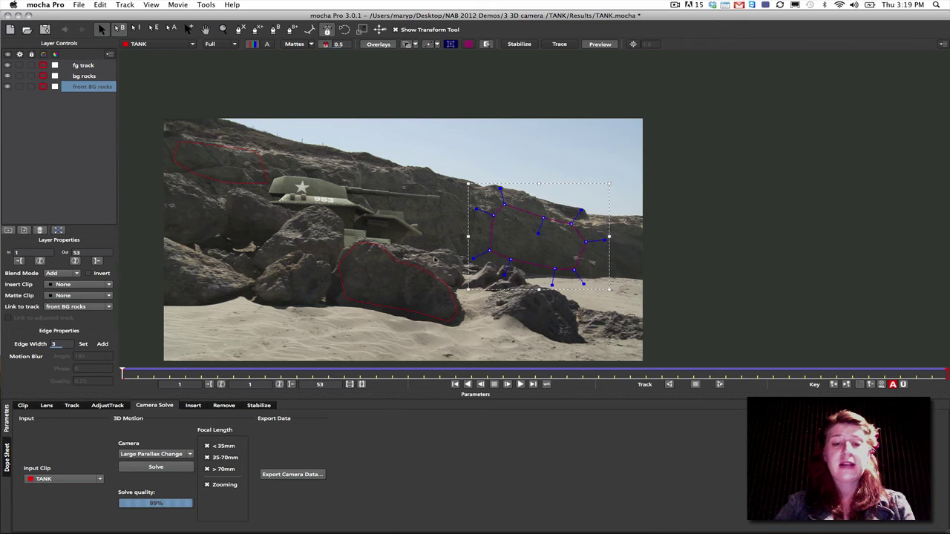
click(151, 468)
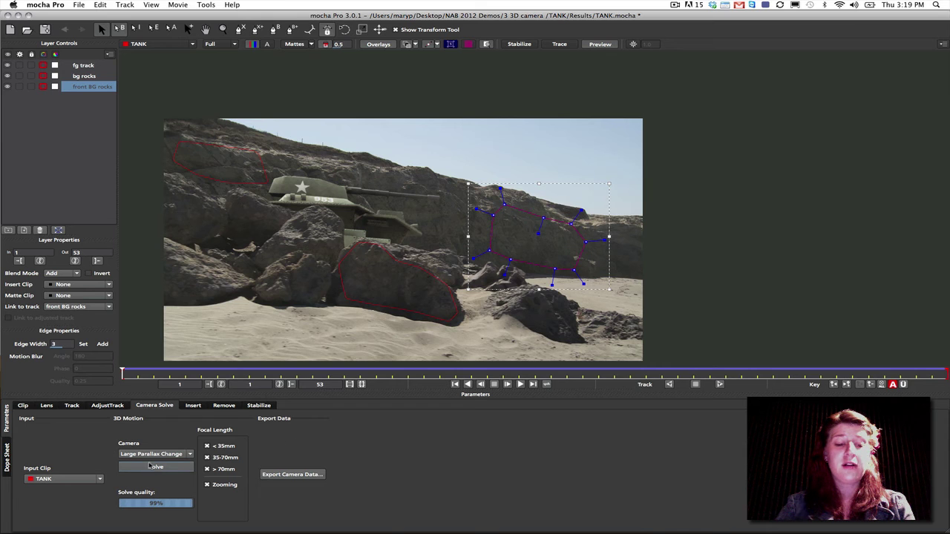
Step: Try to copy the TANK camera solve to the clipboard as After Effects 3D Motion Data (*.txt)
click(294, 476)
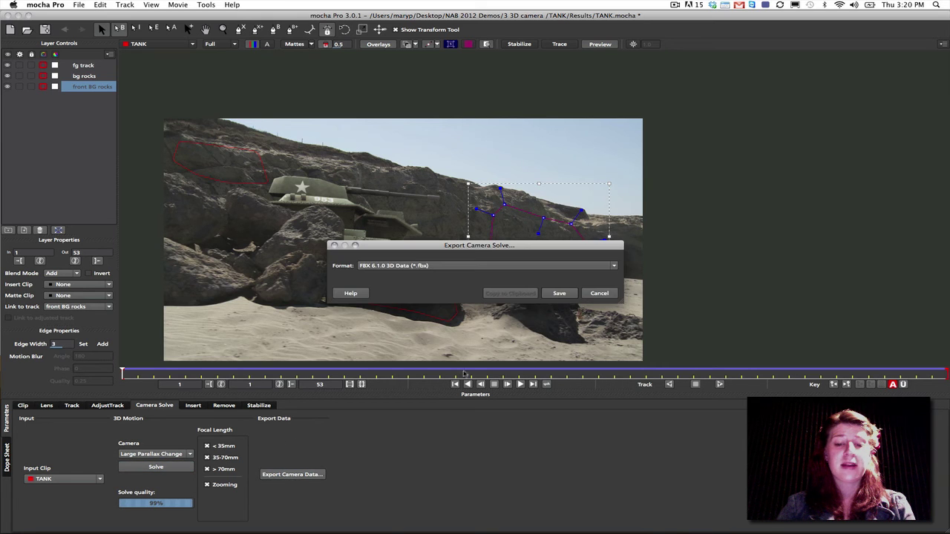
click(438, 268)
click(441, 276)
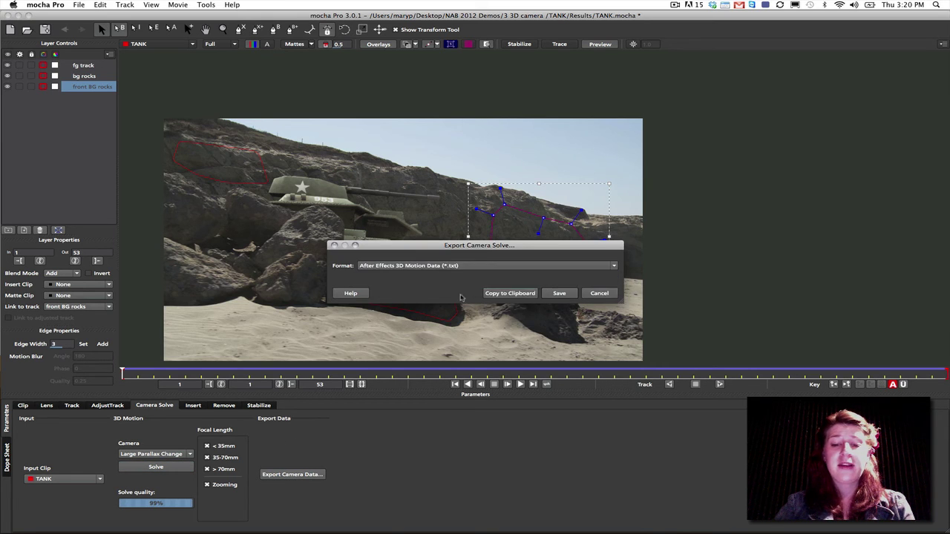
click(502, 295)
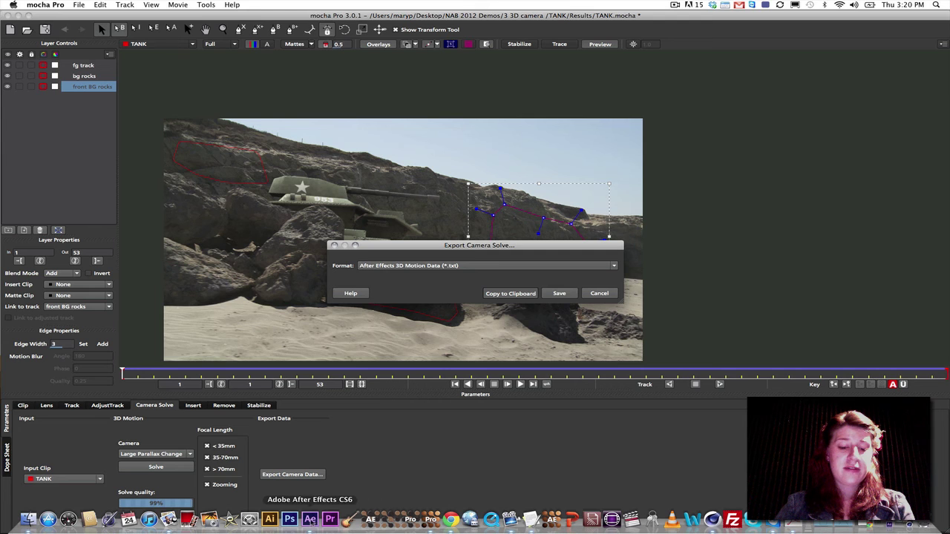
Step: Switch to After Effects, dismiss the camera export dialog and open the TANK_SOLVED LG PARALLAX composition
click(310, 519)
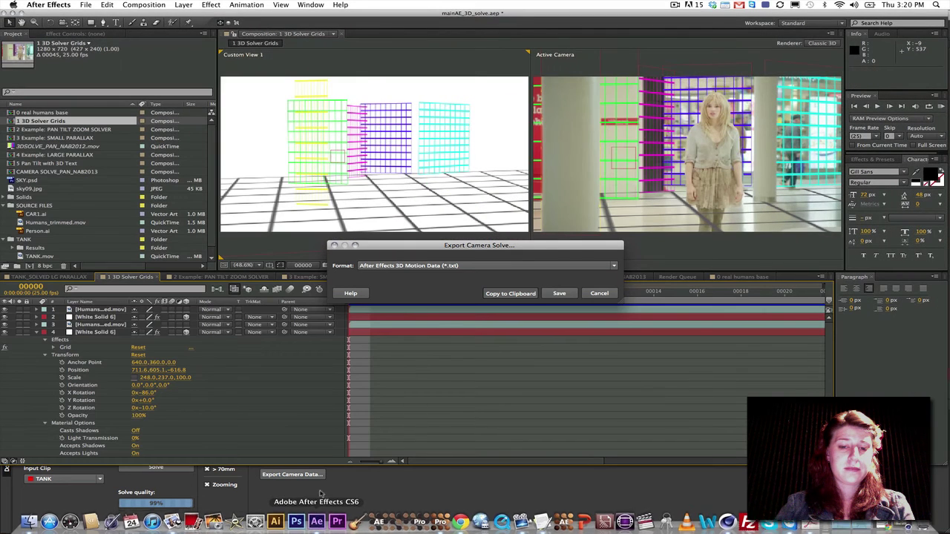
click(587, 294)
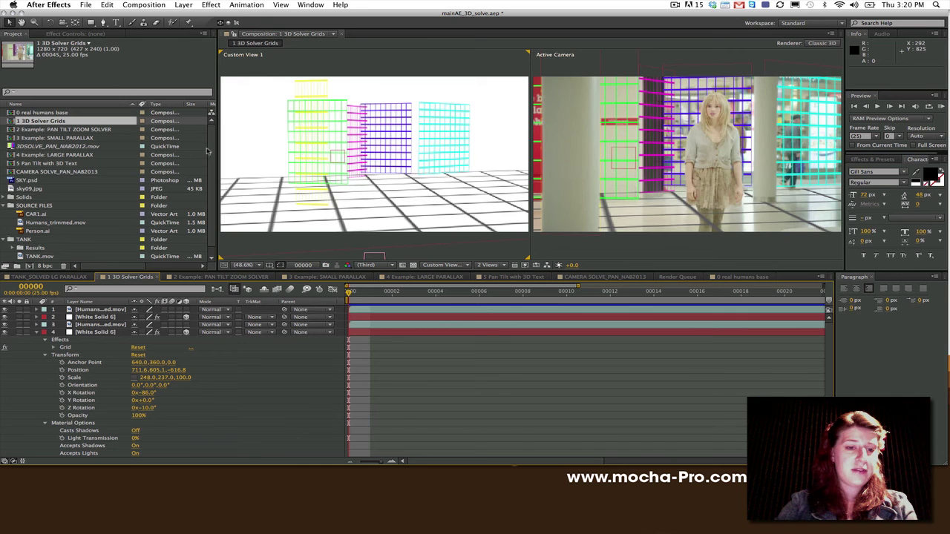
scroll(112, 186, down, 1)
click(23, 231)
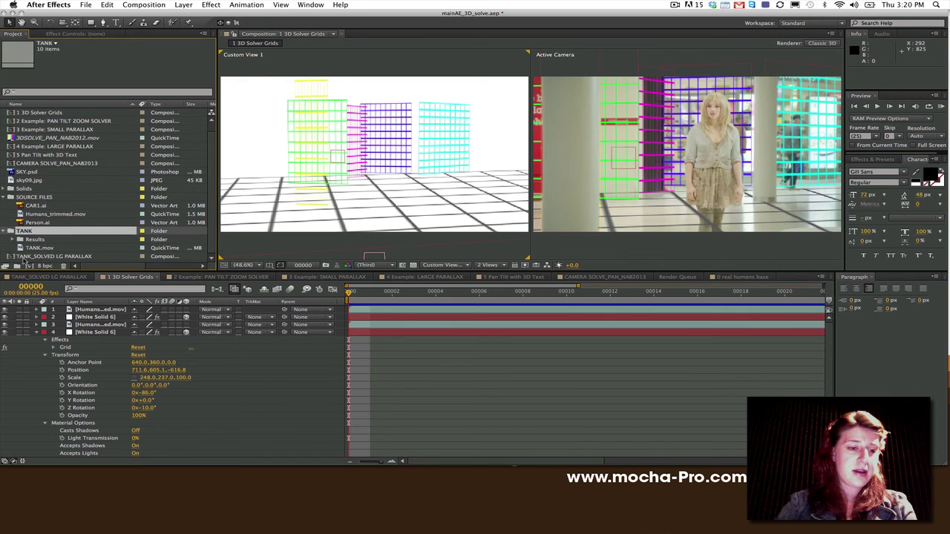
double_click(26, 257)
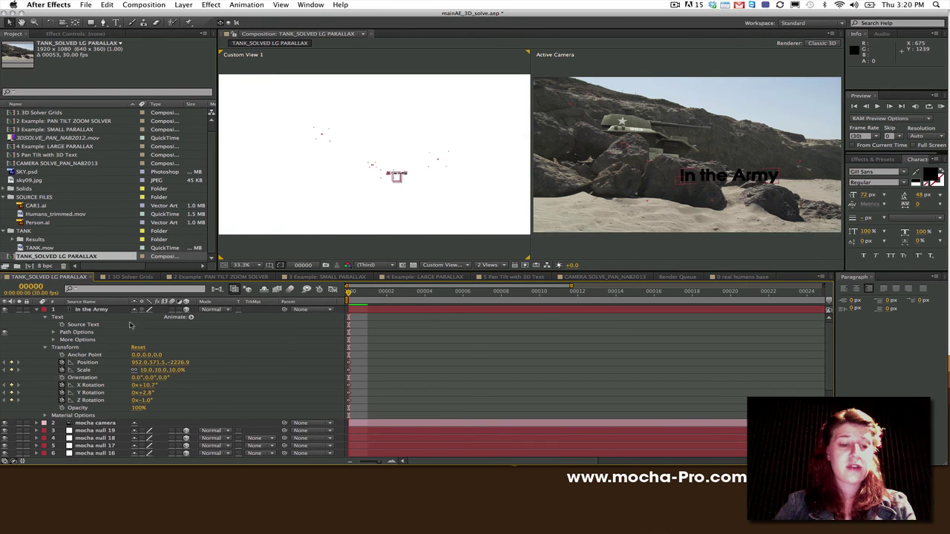
Step: Select the mocha camera layer, then scrub and RAM preview the composition to check how the In the Army text follows the shot
click(81, 425)
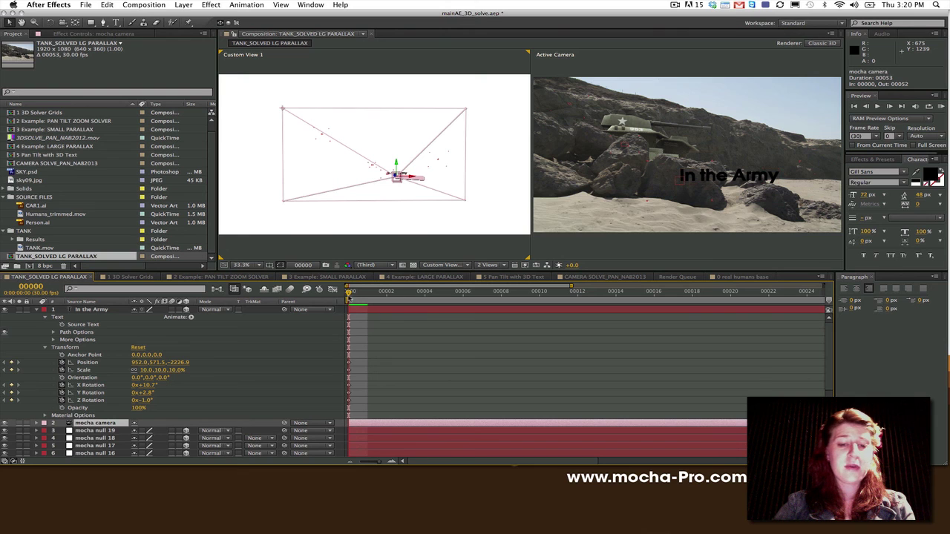
drag(366, 293, 434, 290)
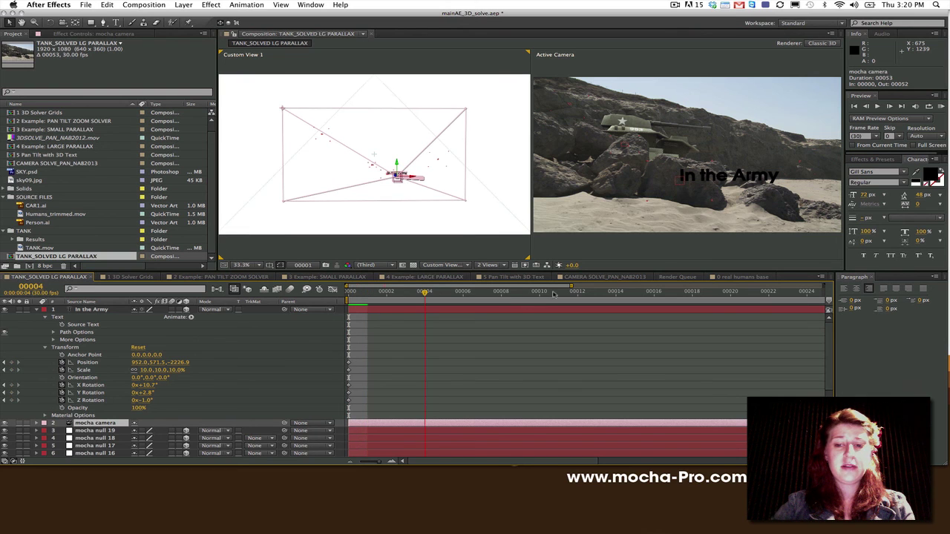
key(KP_0)
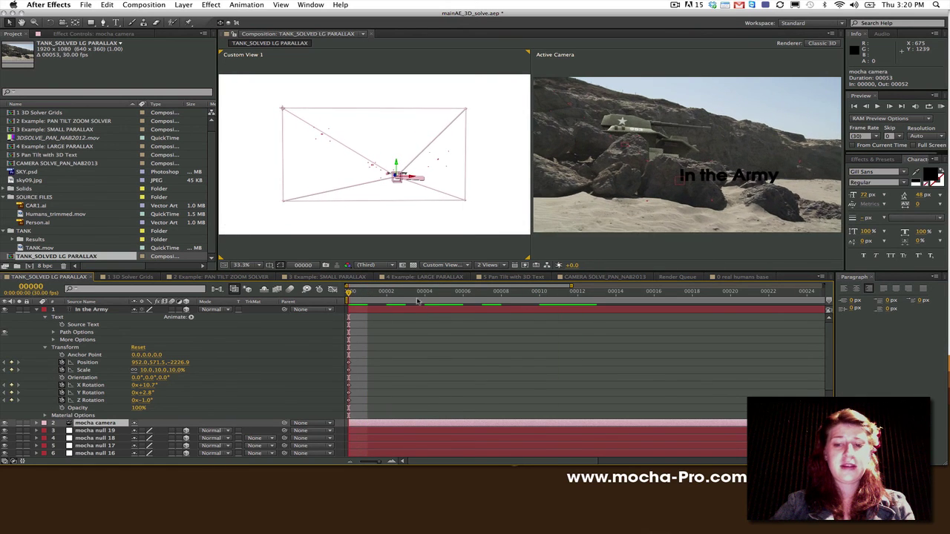